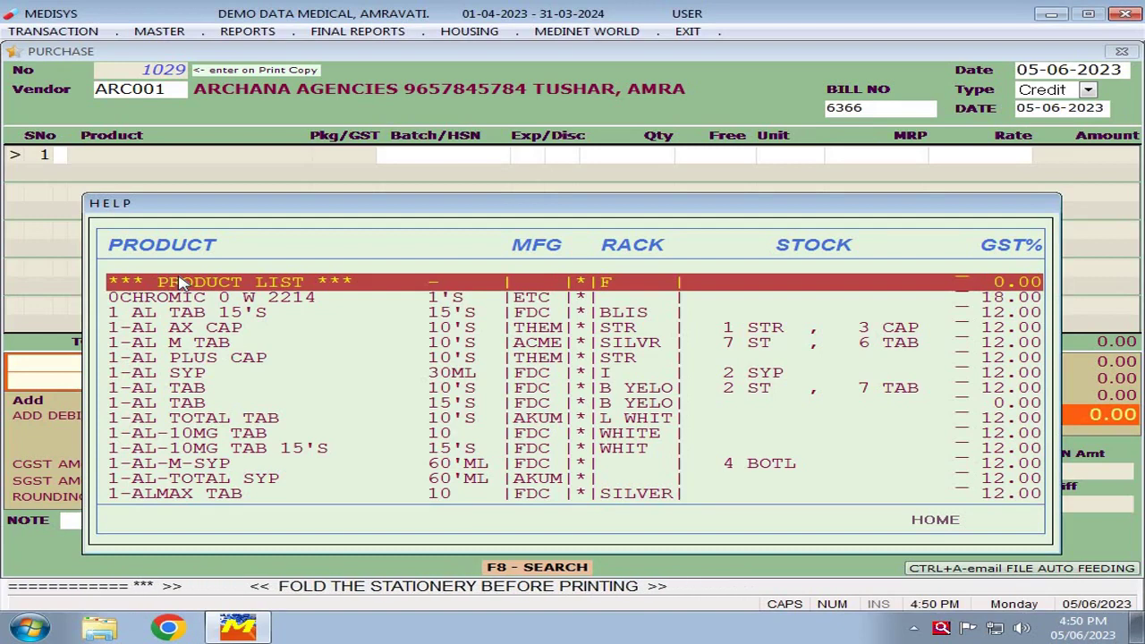
Search the product list for ZIFI 100.
type("ZIFI")
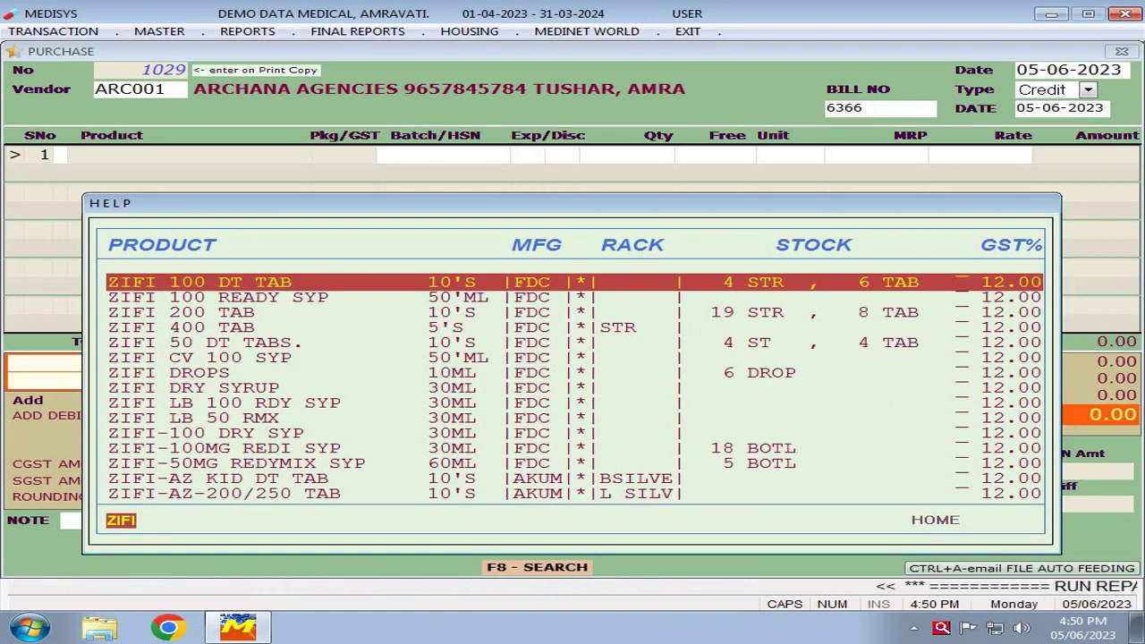
key("BackSpace")
key("BackSpace")
key("BackSpace")
key("BackSpace")
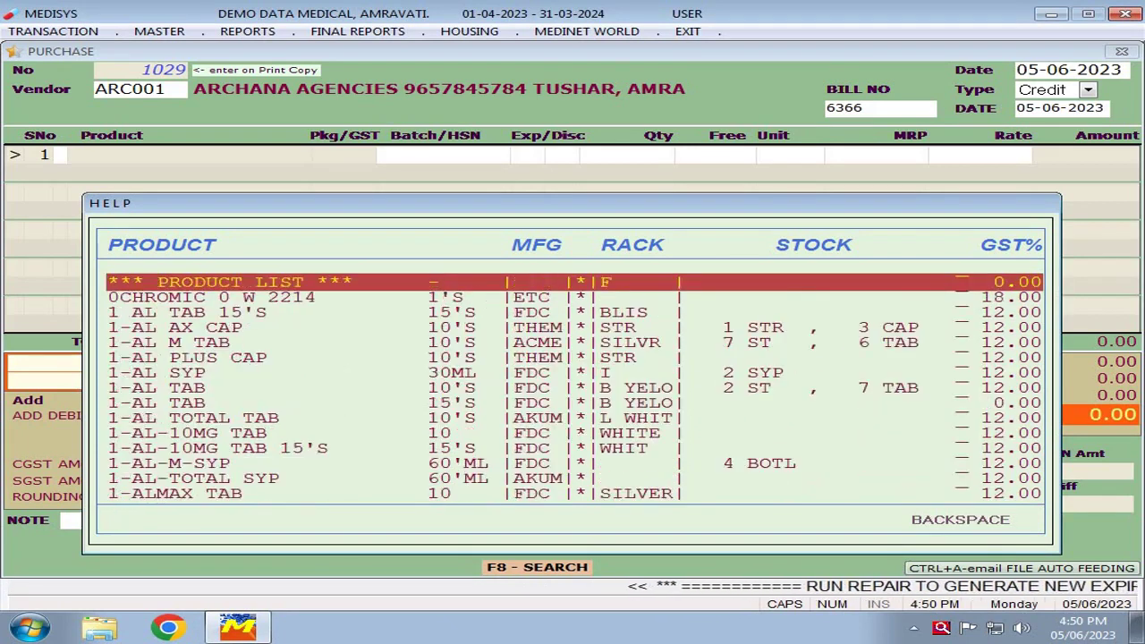
type("ZIFI 1")
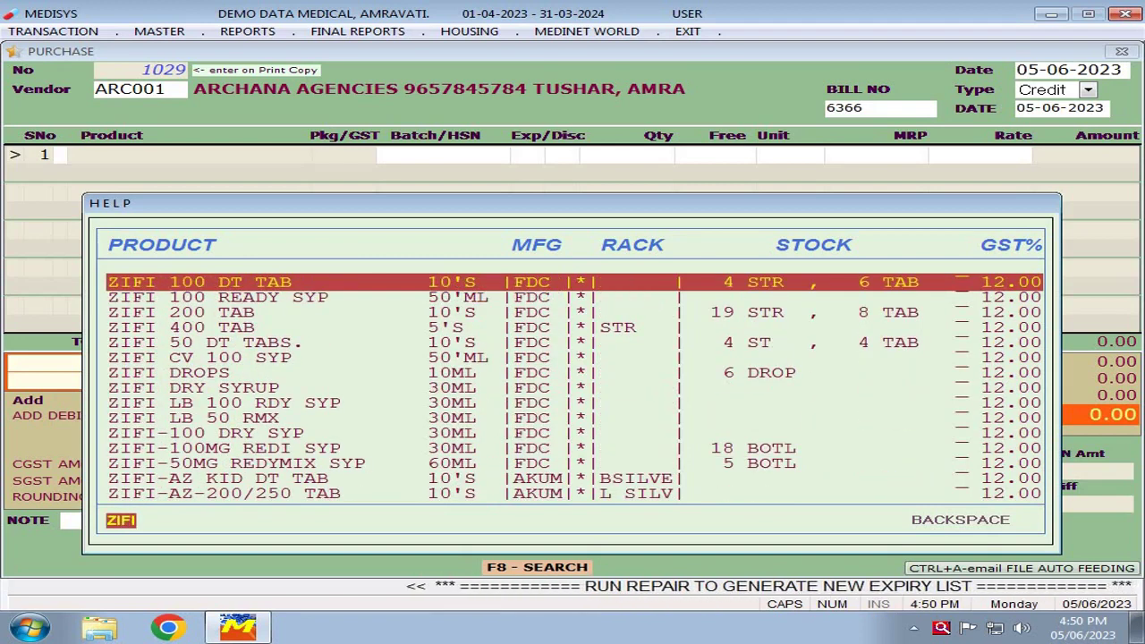
type("00")
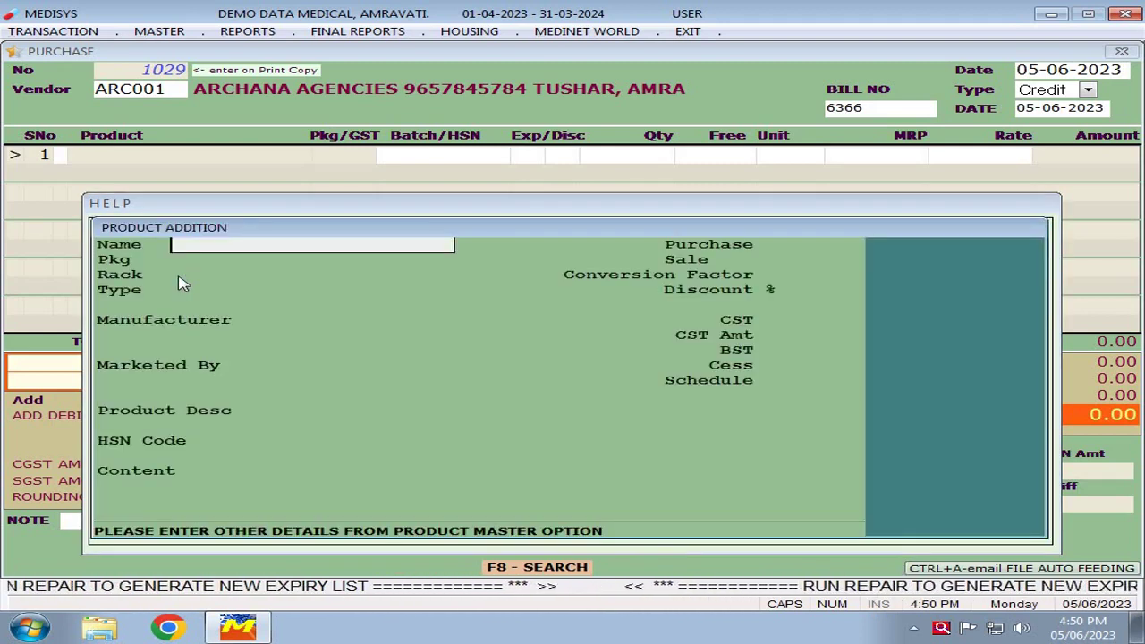
Name the new product ZIFI 100 TAB and set its package size to 10'S.
type("ZI")
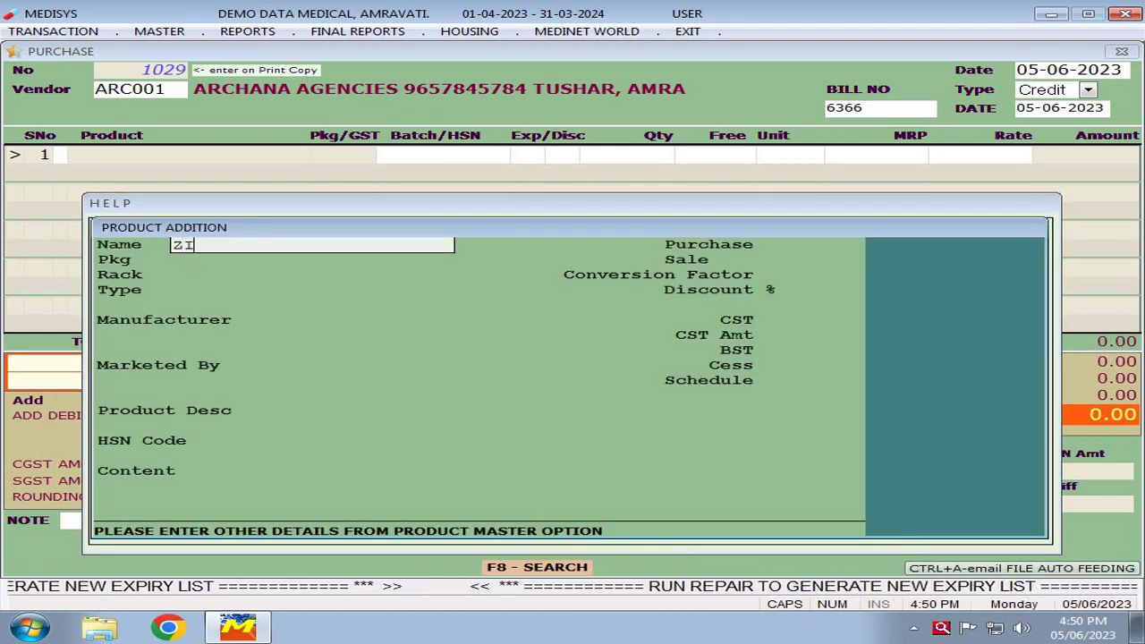
type("FI 100")
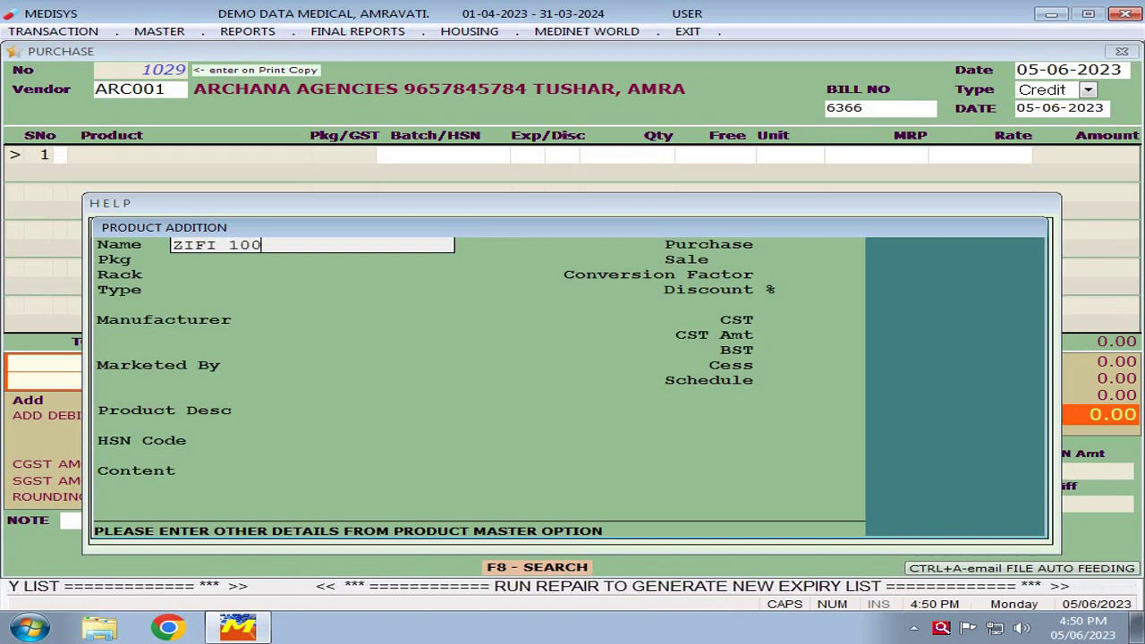
type(" TAB")
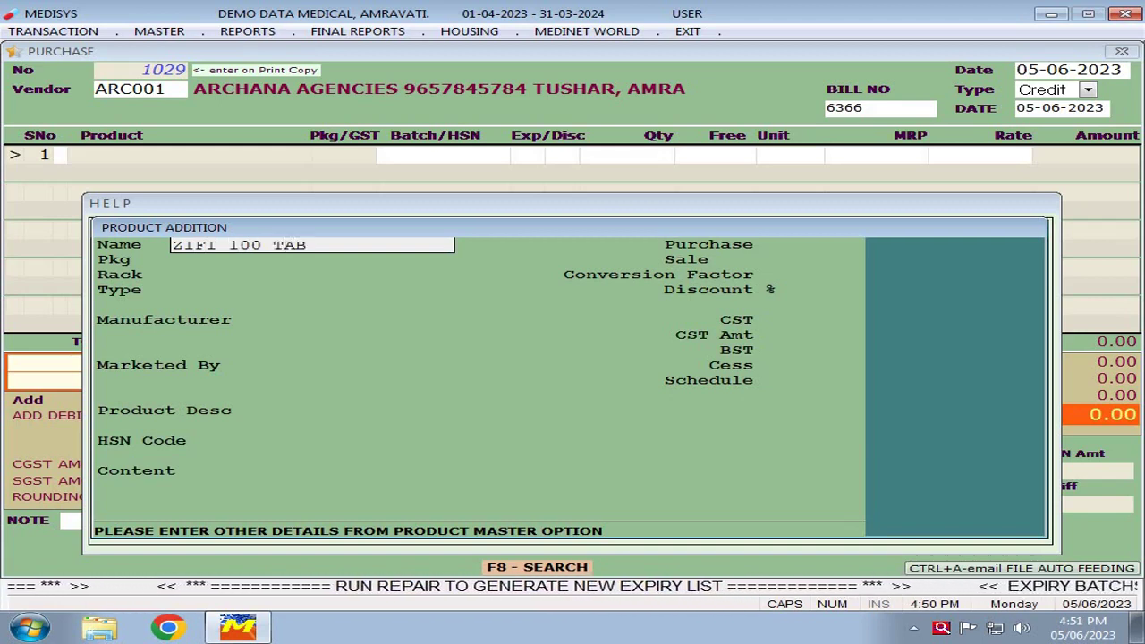
key("Return")
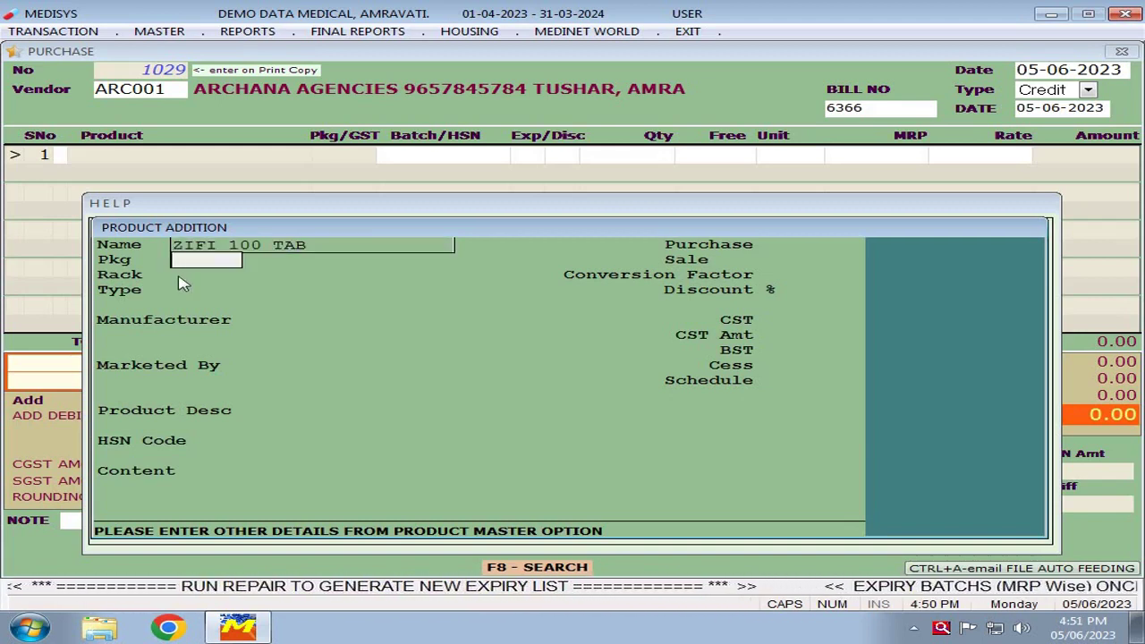
type("10")
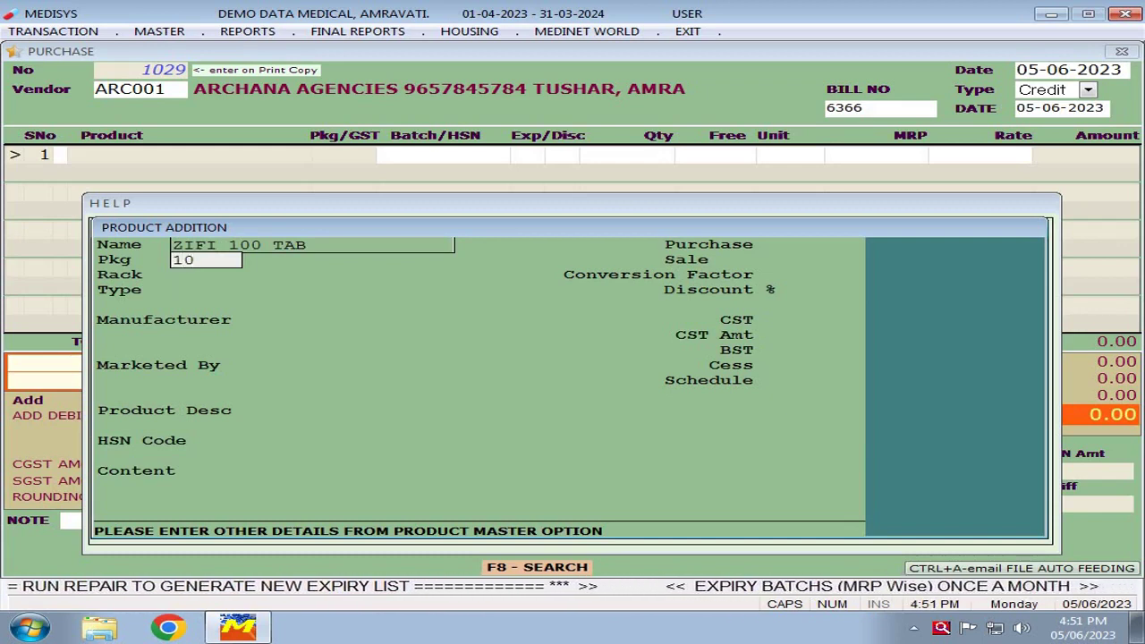
type("'")
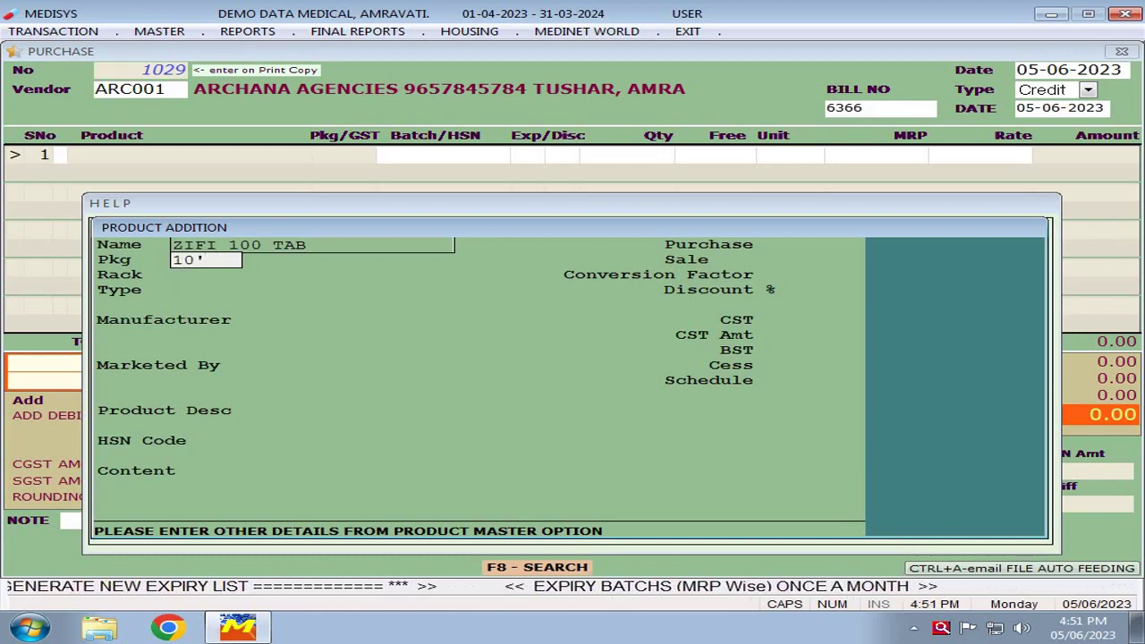
type("S")
key("Return")
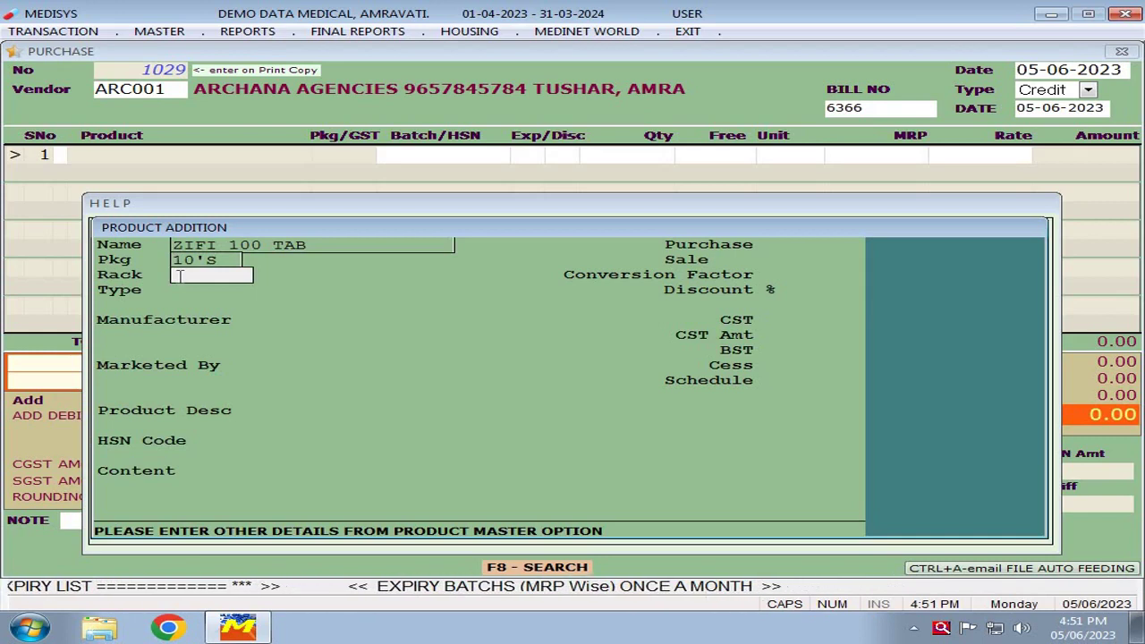
Leave the rack blank, set the product type to A, and accept ST as purchase unit and TAB as sale unit.
key("Return")
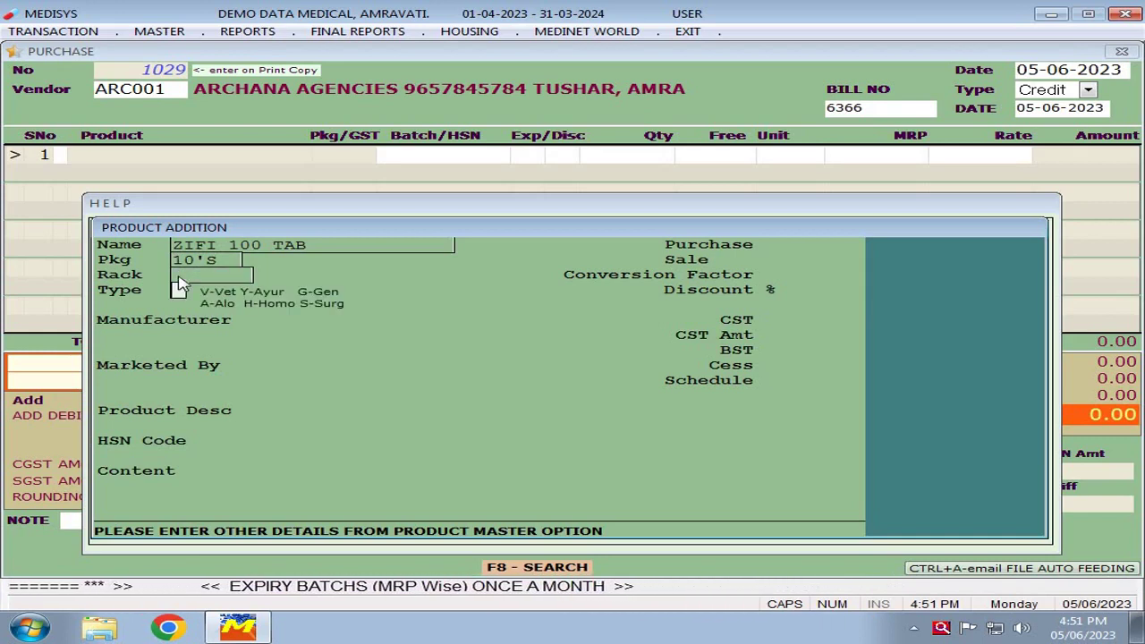
type("A")
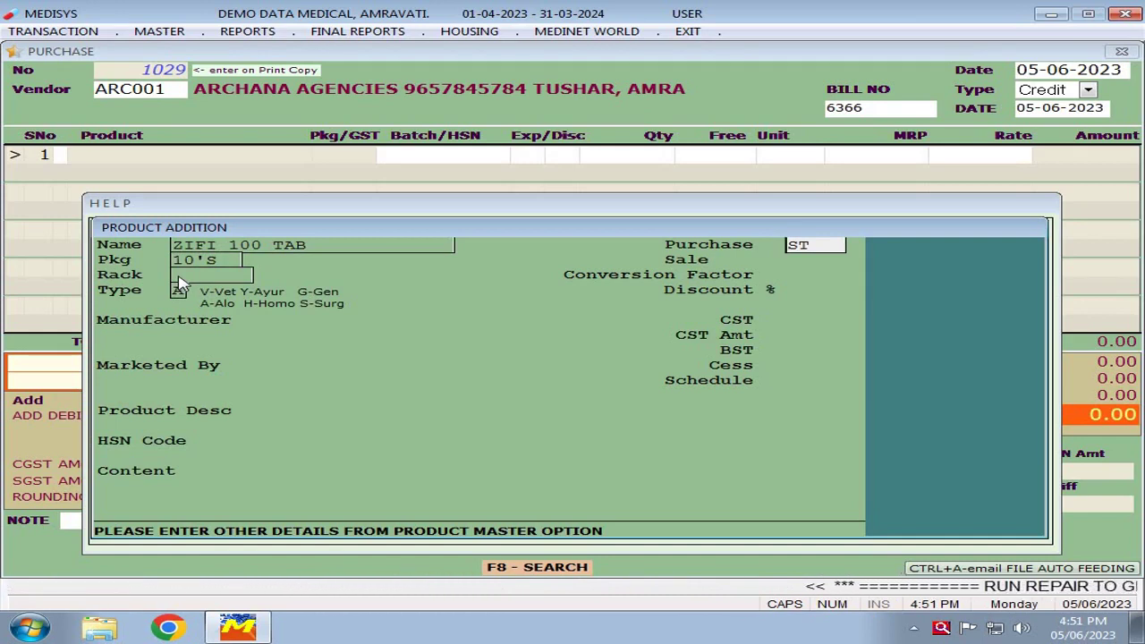
key("Return")
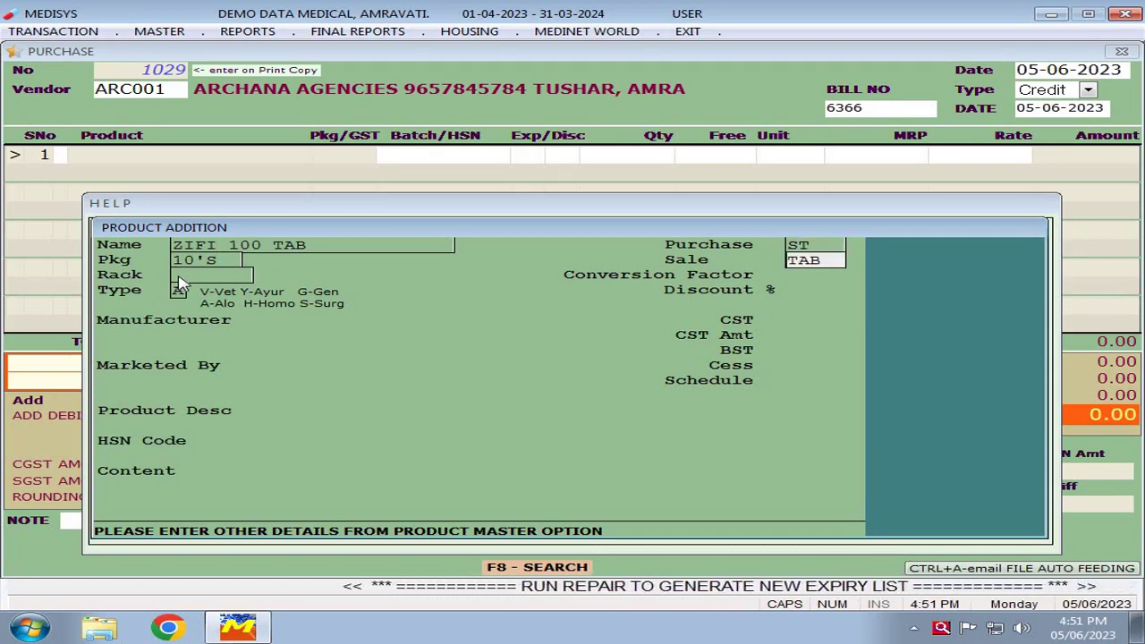
key("Return")
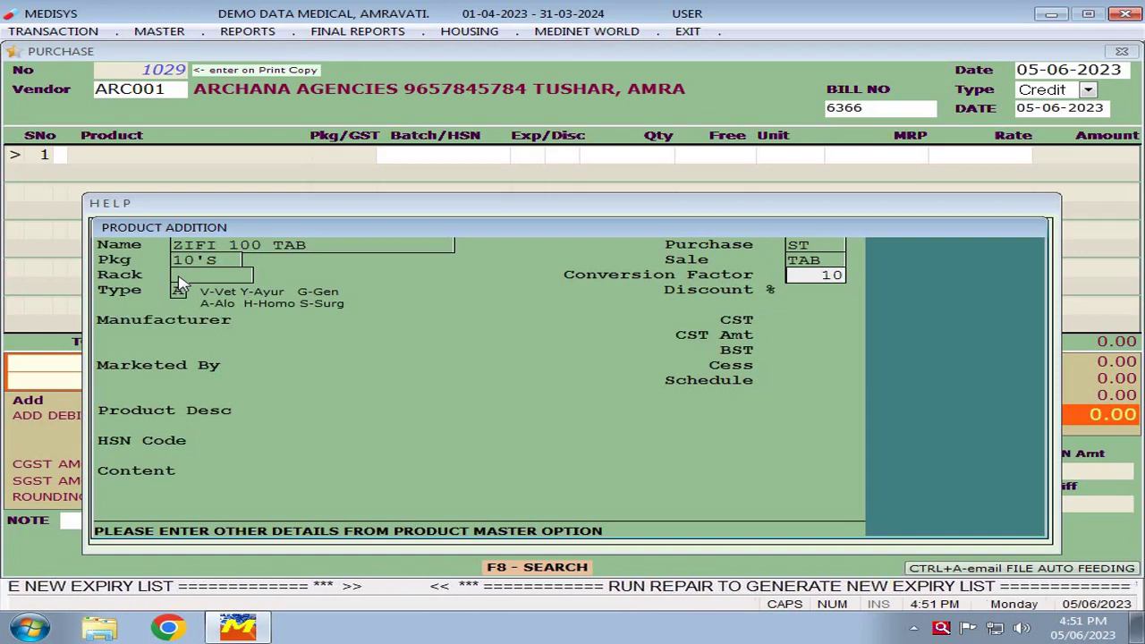
Change the new product's package size to 15'S.
key("Up")
key("Up")
key("Up")
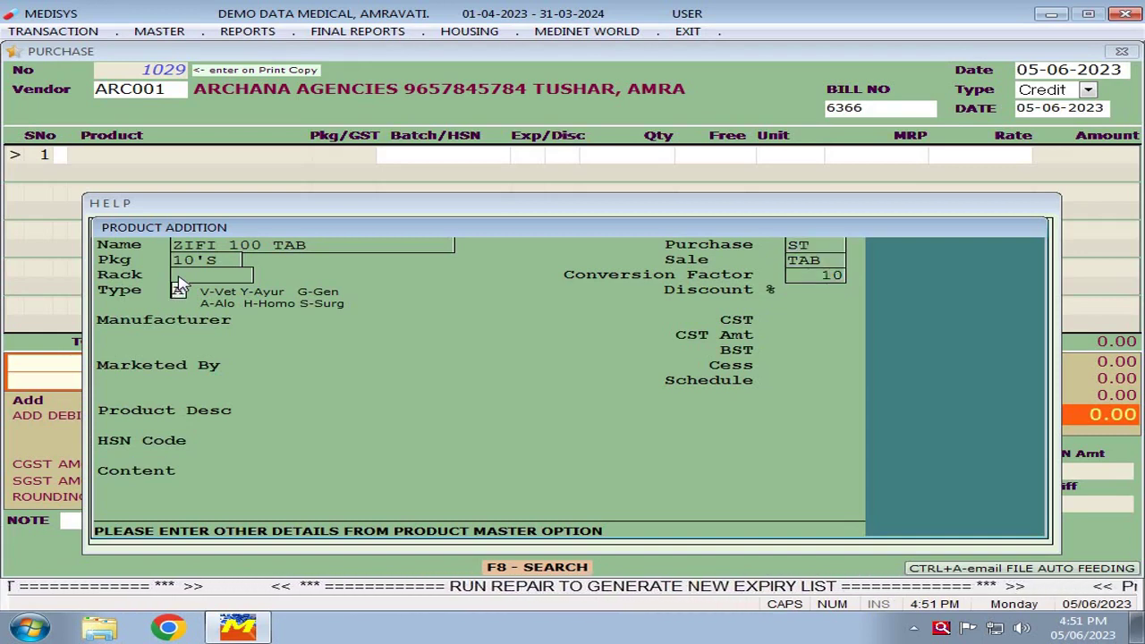
left_click(179, 275)
key("Up")
key("Delete")
key("Delete")
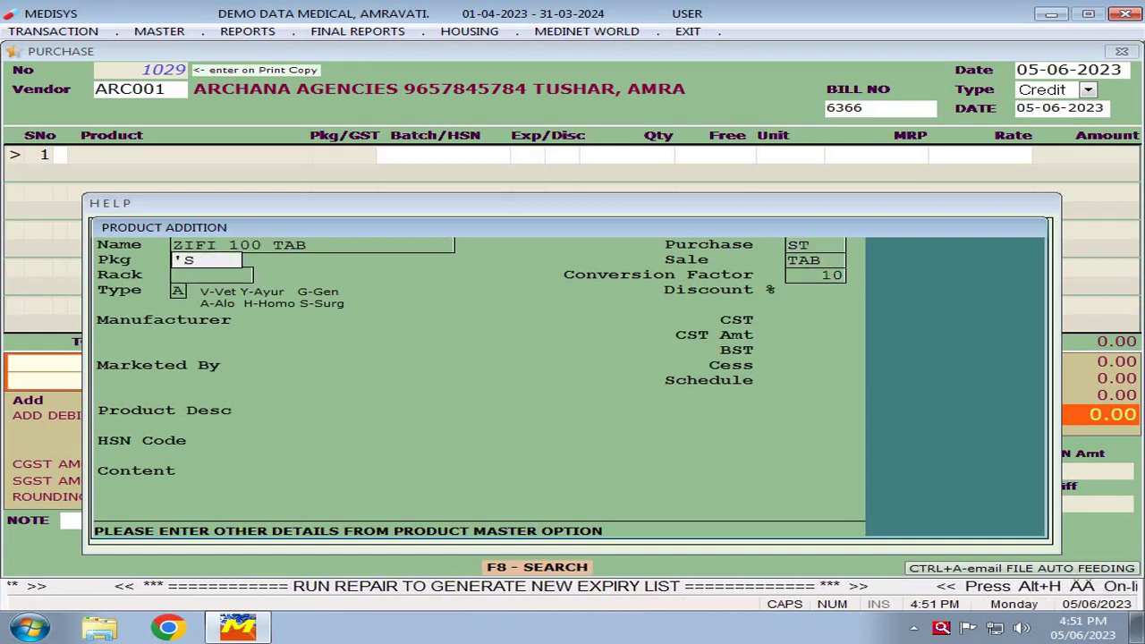
type("15")
key("Delete")
key("Delete")
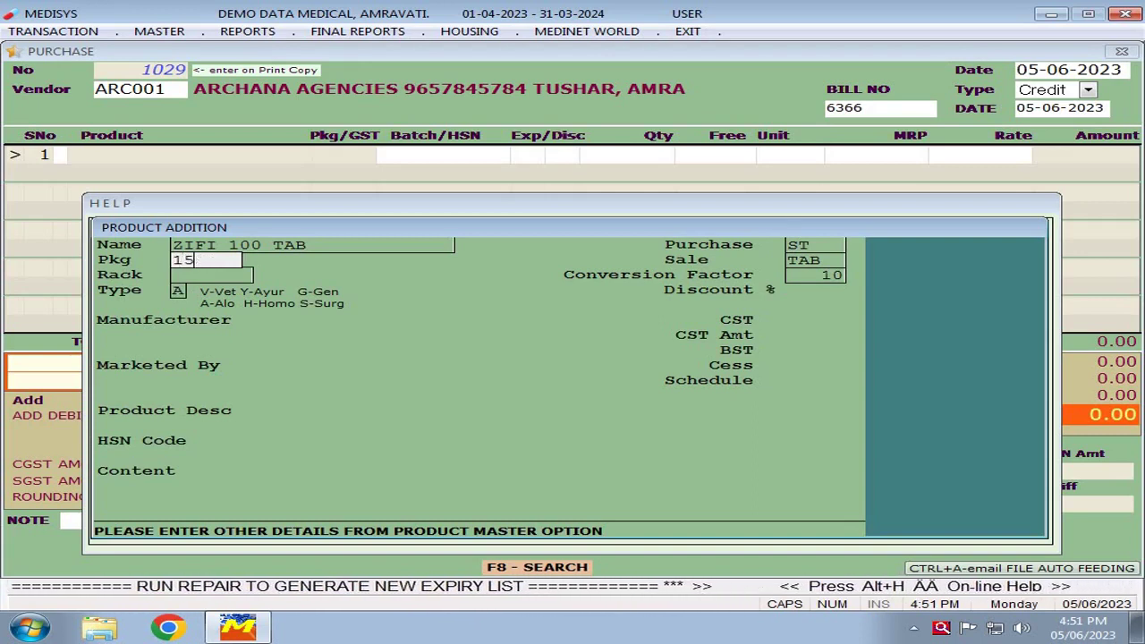
type("'S")
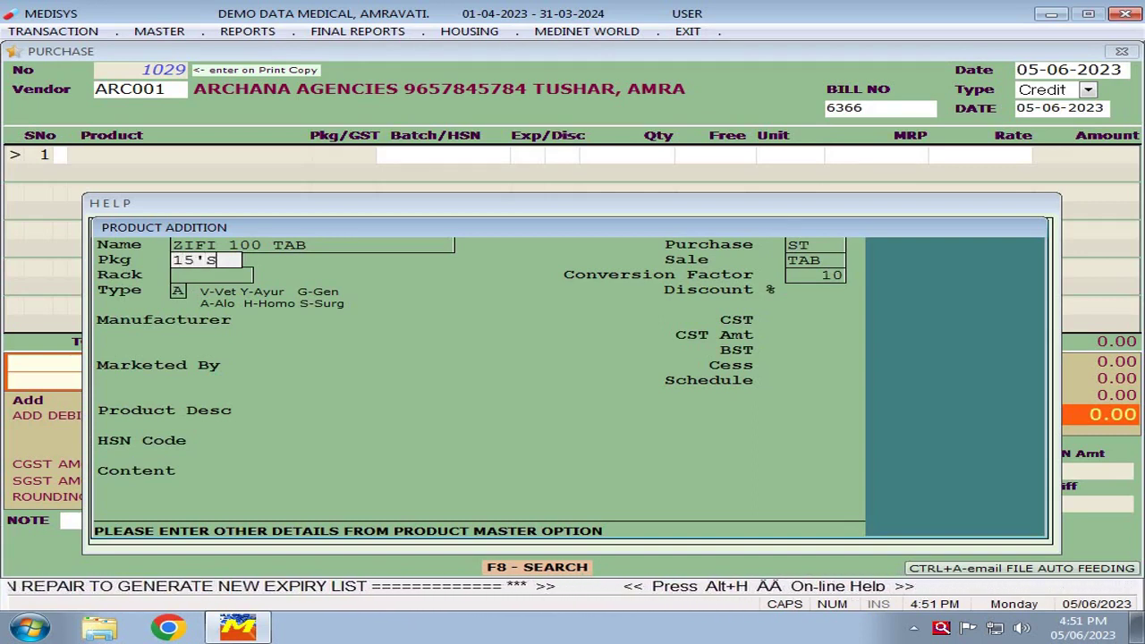
Accept the rack, type, ST purchase unit and TAB sale unit to apply the 15'S package to the conversion factor.
left_click(178, 276)
key("Return")
key("Return")
key("Return")
key("Return")
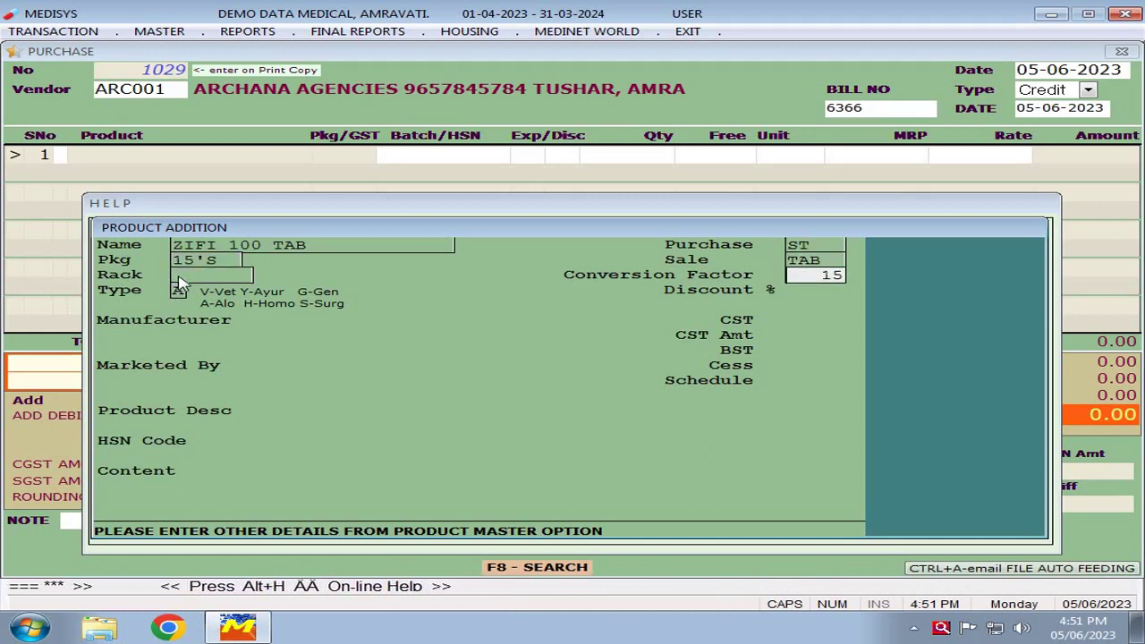
key("Up")
key("Up")
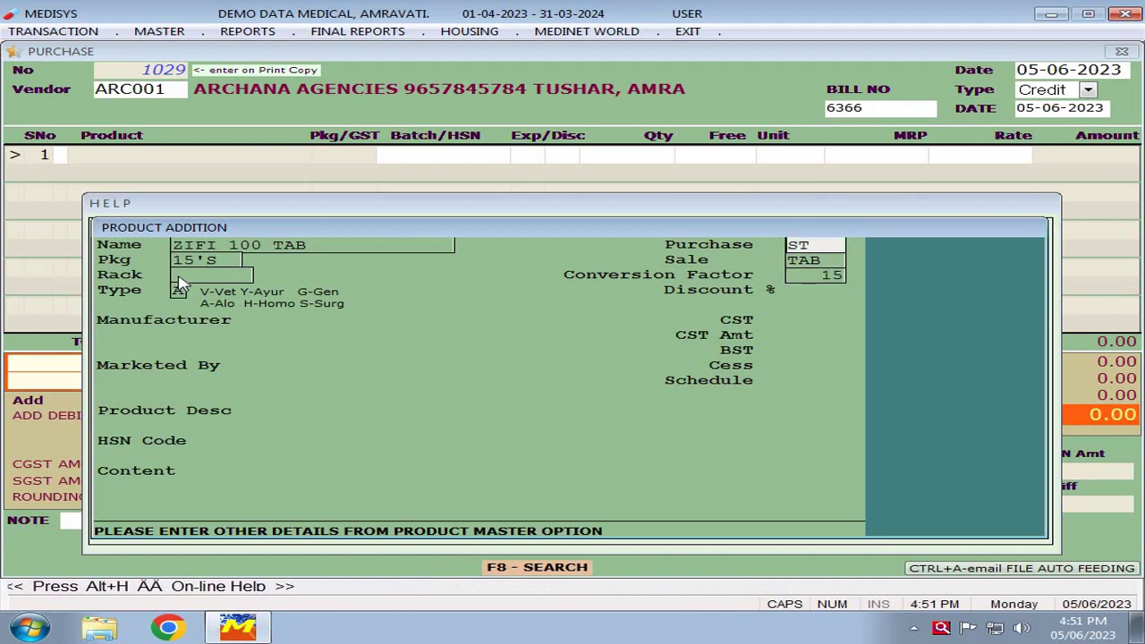
key("Return")
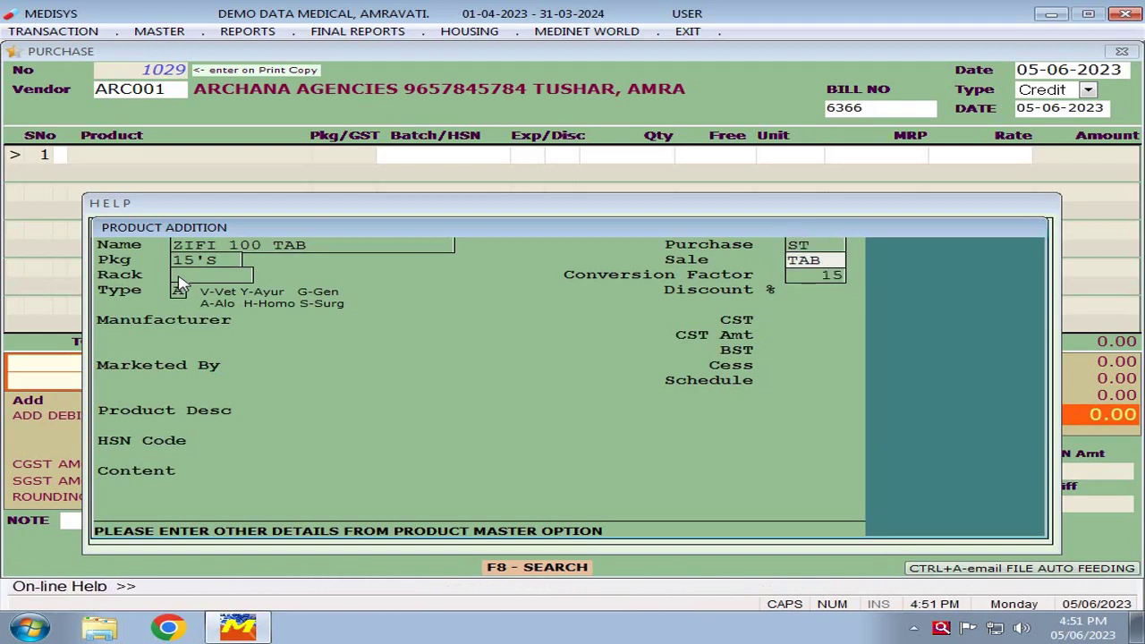
key("Return")
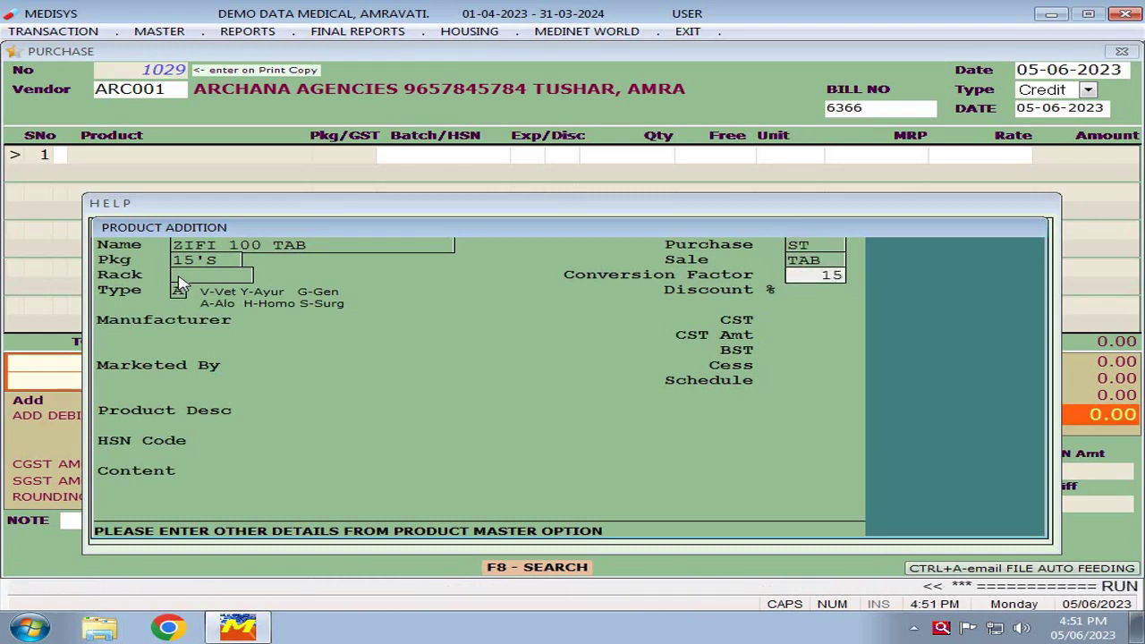
Change the package size to 20'S and carry it through to the conversion factor.
key("Up")
key("Up")
key("Up")
key("Up")
key("Up")
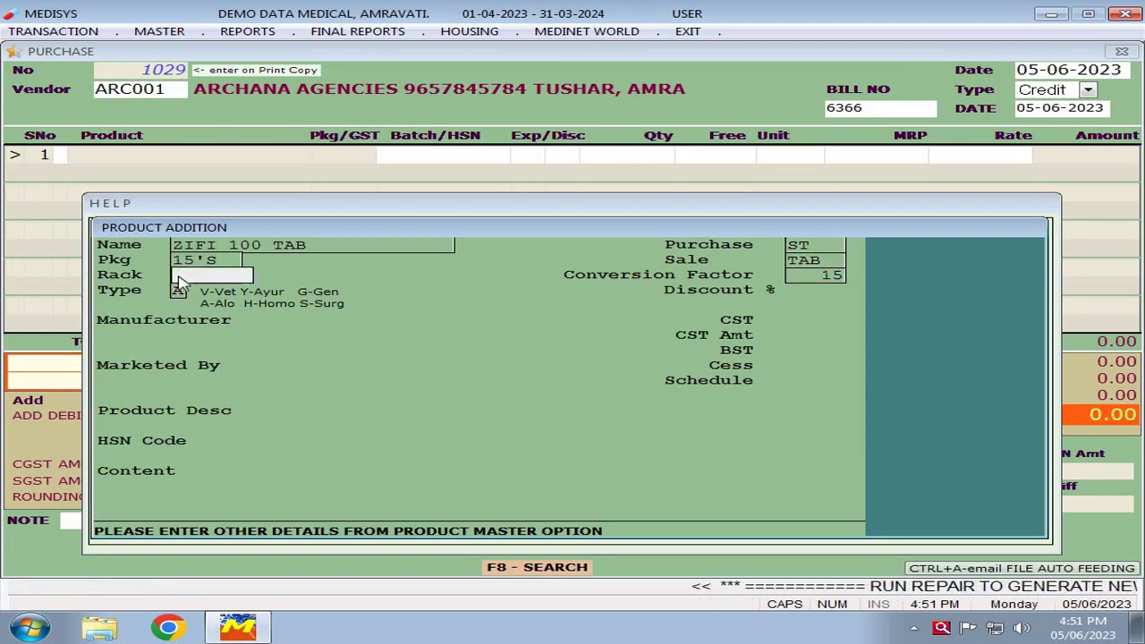
type("20")
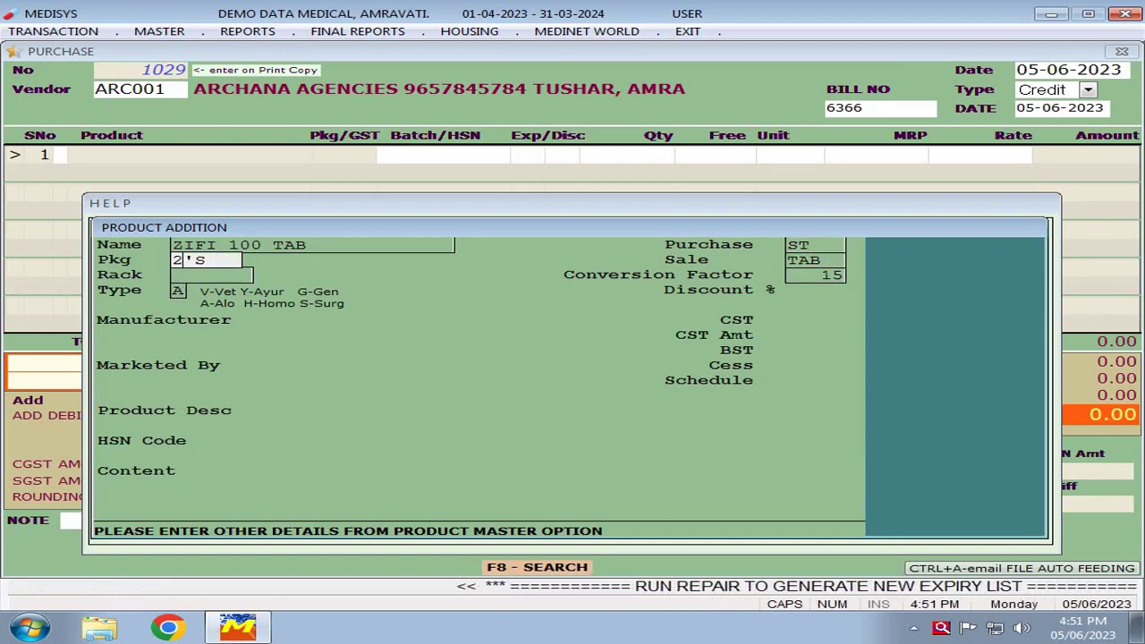
key("Return")
key("Return")
key("Return")
key("Return")
key("Return")
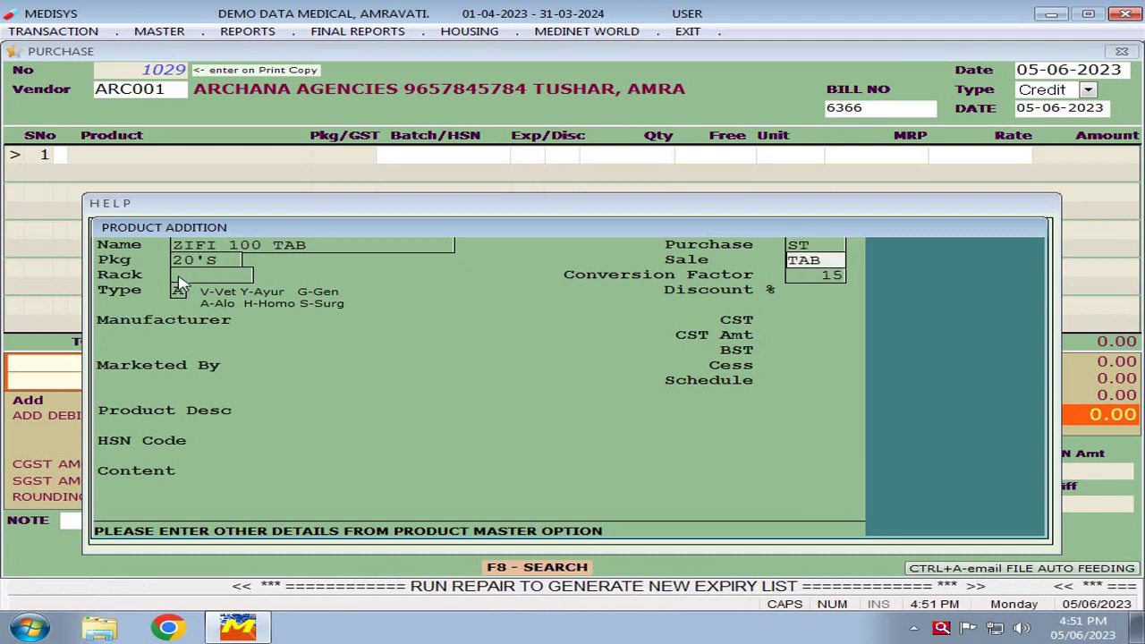
Set the new product's package size to 7'S.
key("Up")
key("Up")
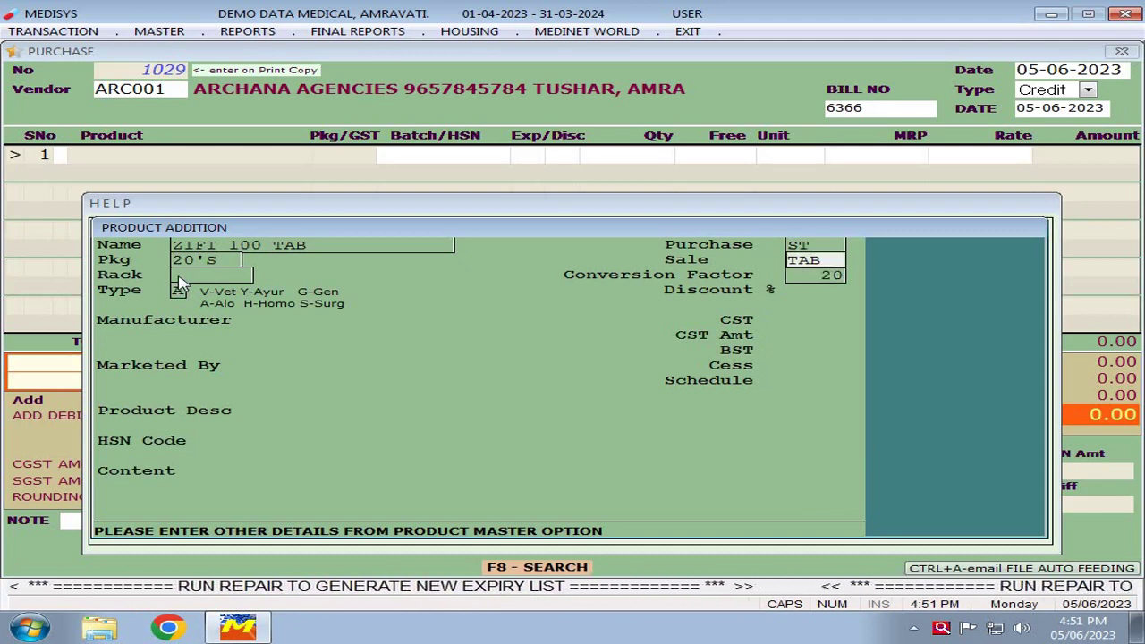
key("Up")
key("Up")
key("Up")
key("Delete")
key("Delete")
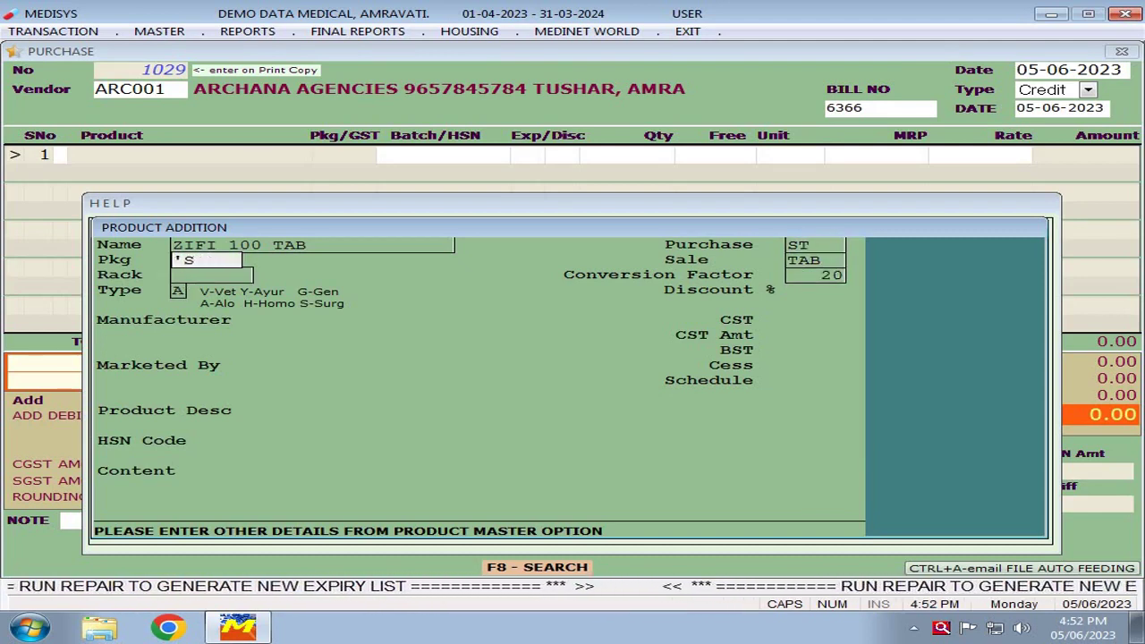
type("7")
key("Return")
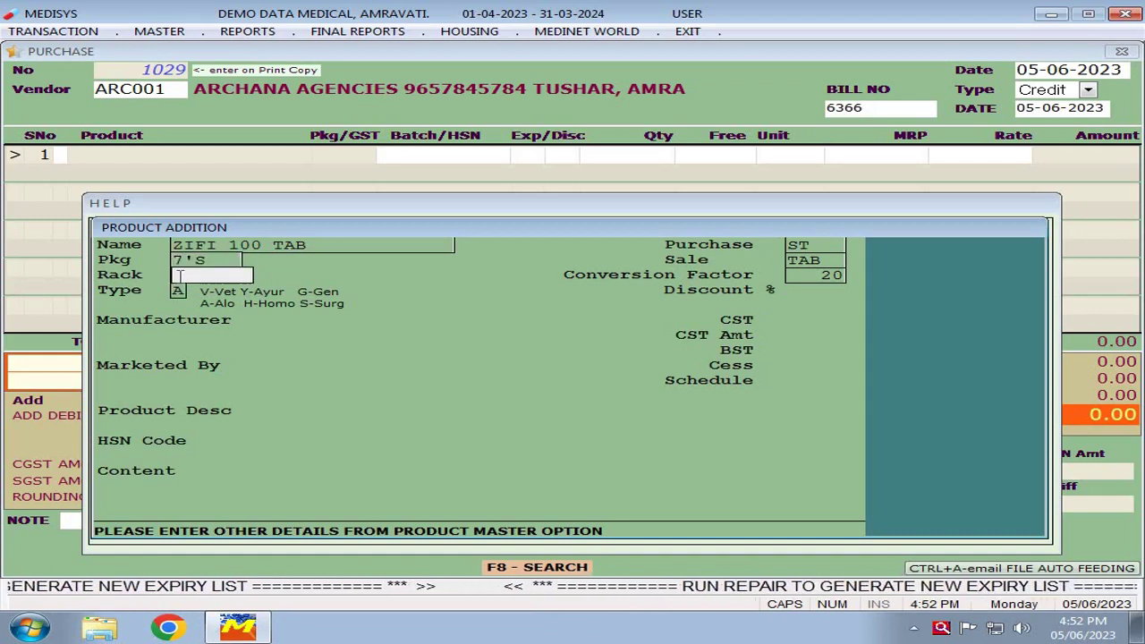
Accept the blank rack, type A, units ST and TAB, conversion factor 7 and 0.00 discount.
key("Return")
key("Return")
key("Return")
key("Return")
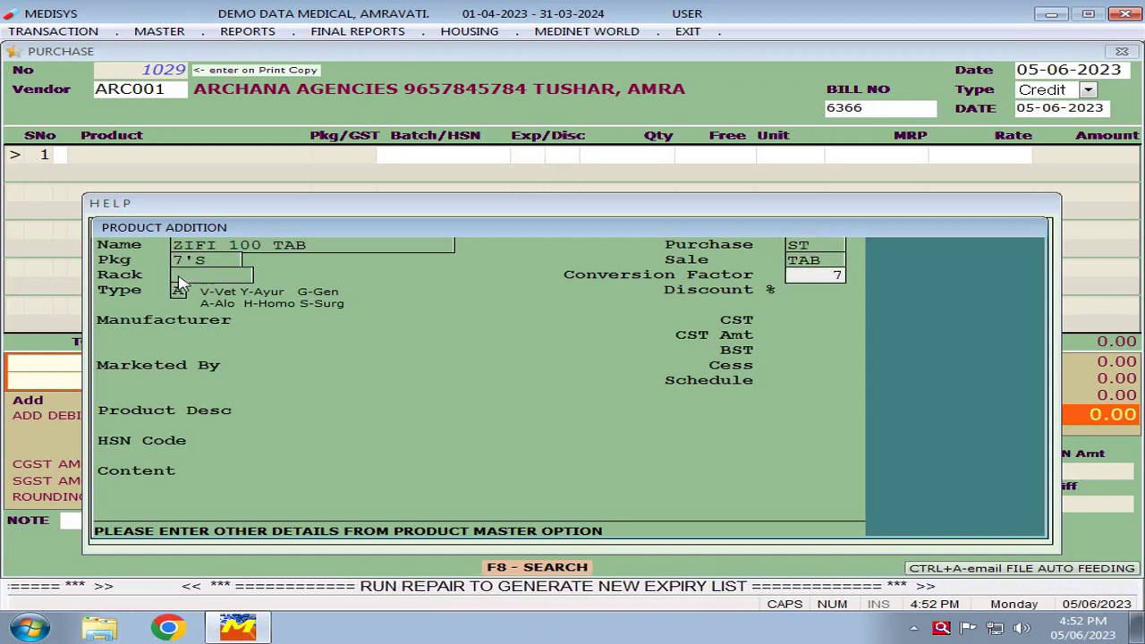
key("Return")
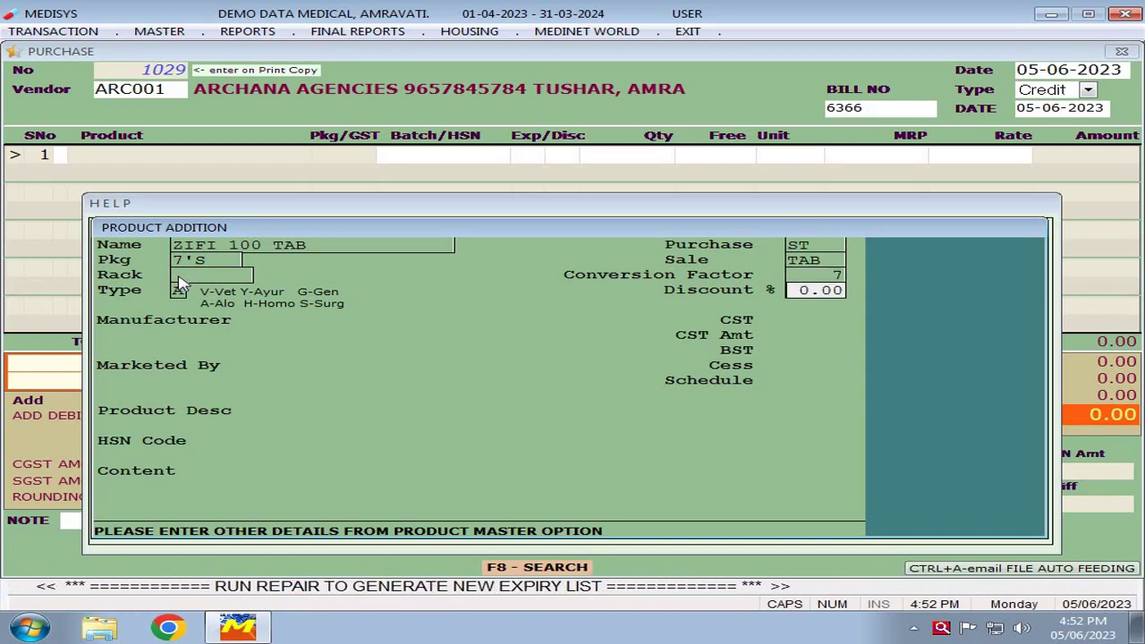
key("Return")
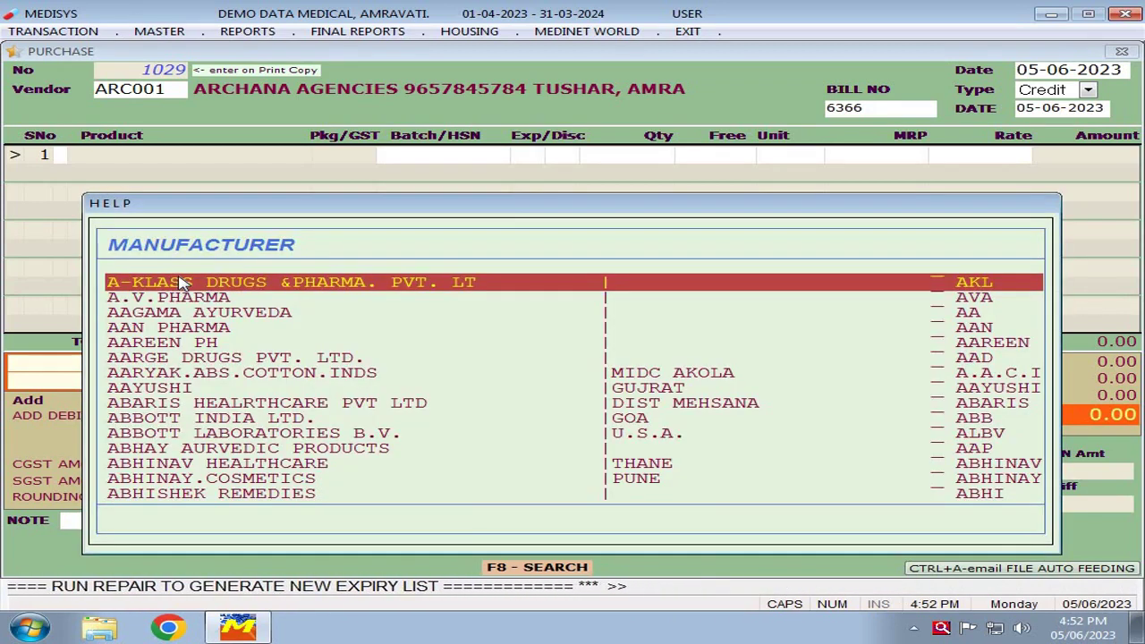
Find and assign DR.REDDYS LAB. LTD as the product's manufacturer.
type("DR.")
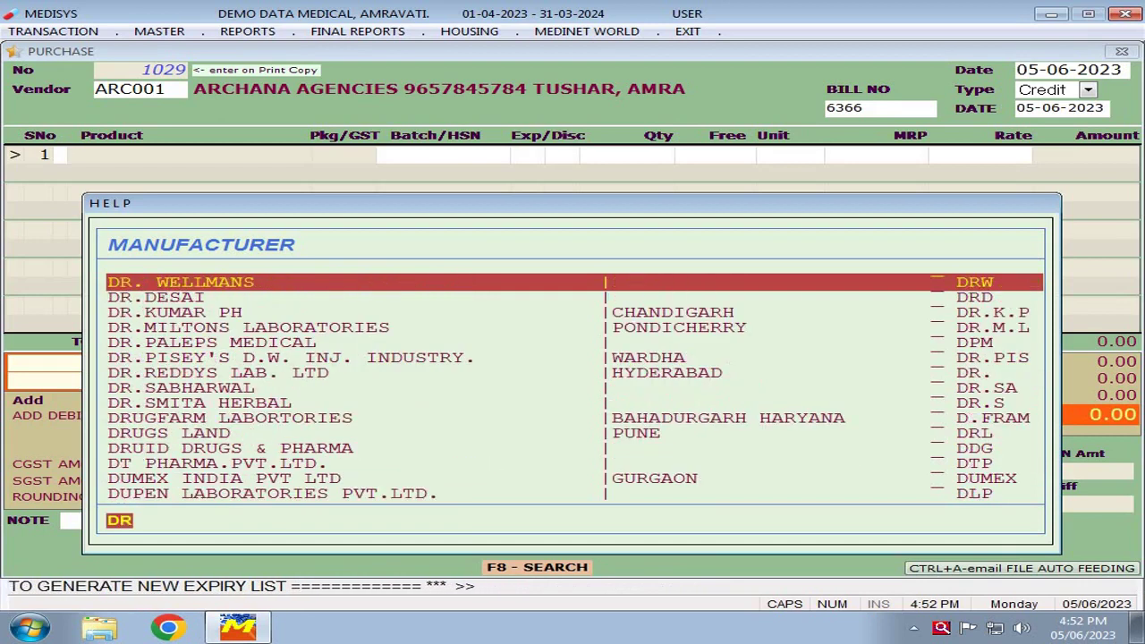
key("Down")
key("Down")
key("Down")
key("Down")
key("Down")
key("Down")
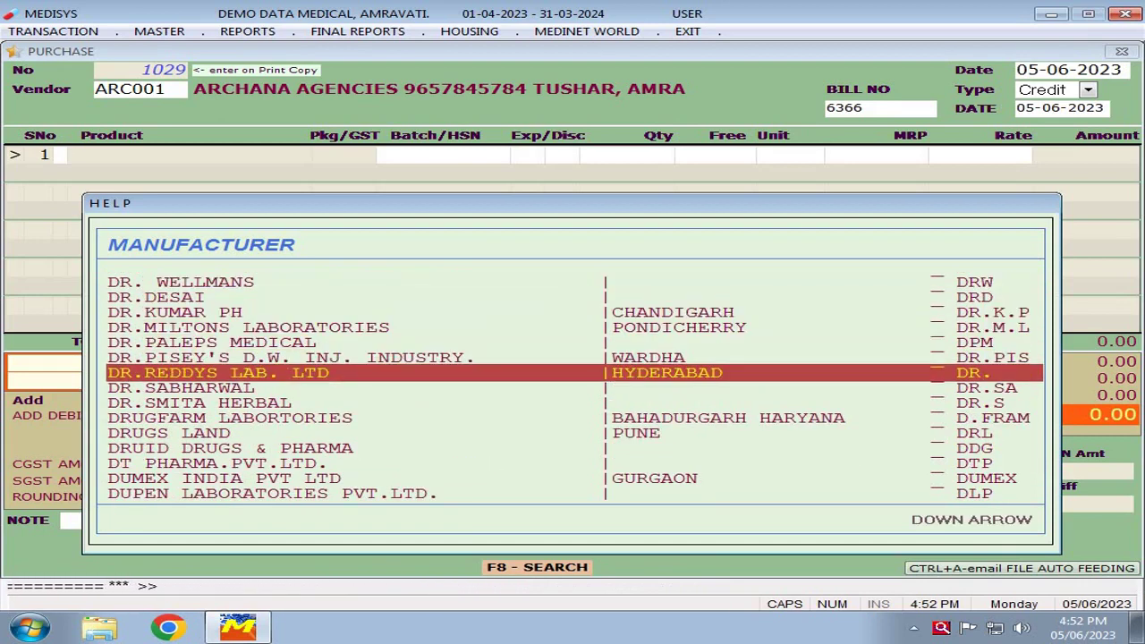
key("Return")
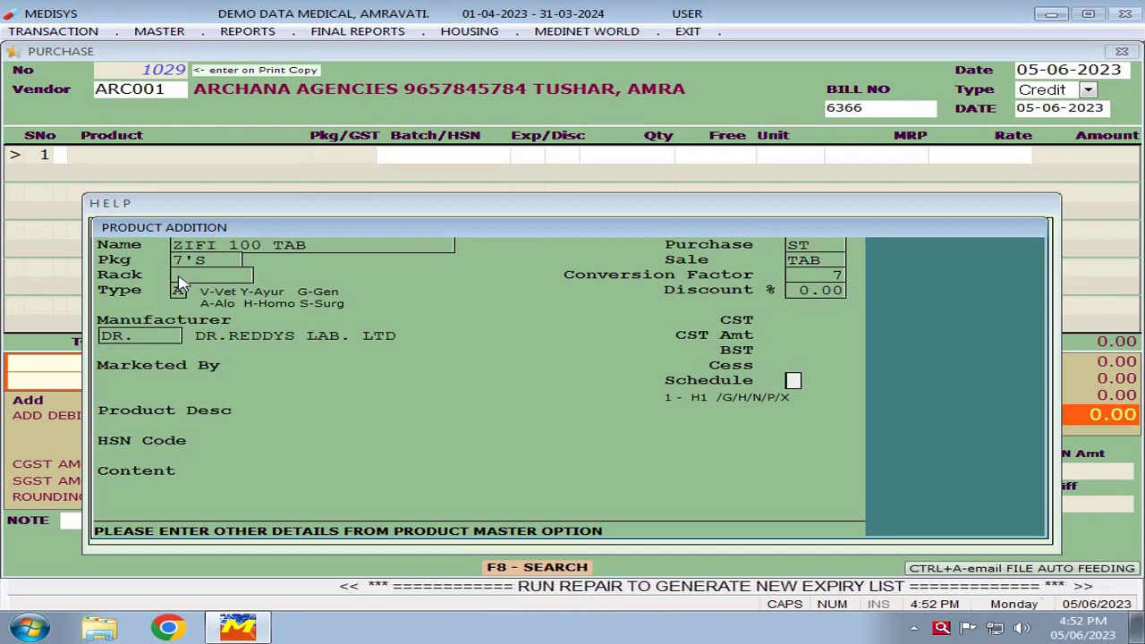
Set the new product's schedule to H, leave its description blank and enter HSN code 3004.
type("1")
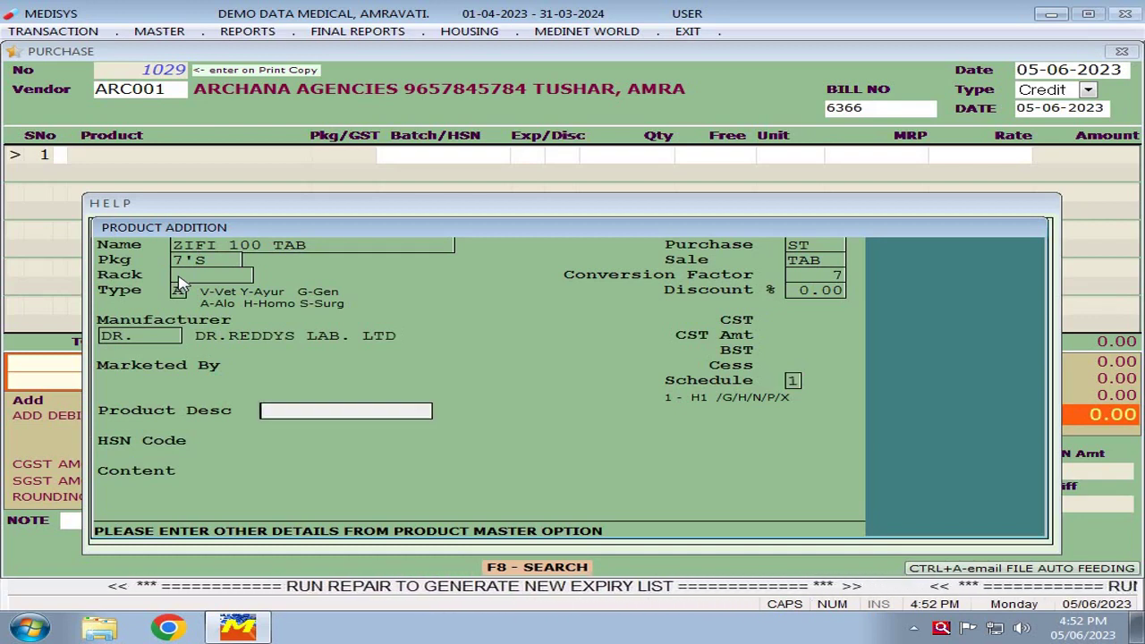
key("Return")
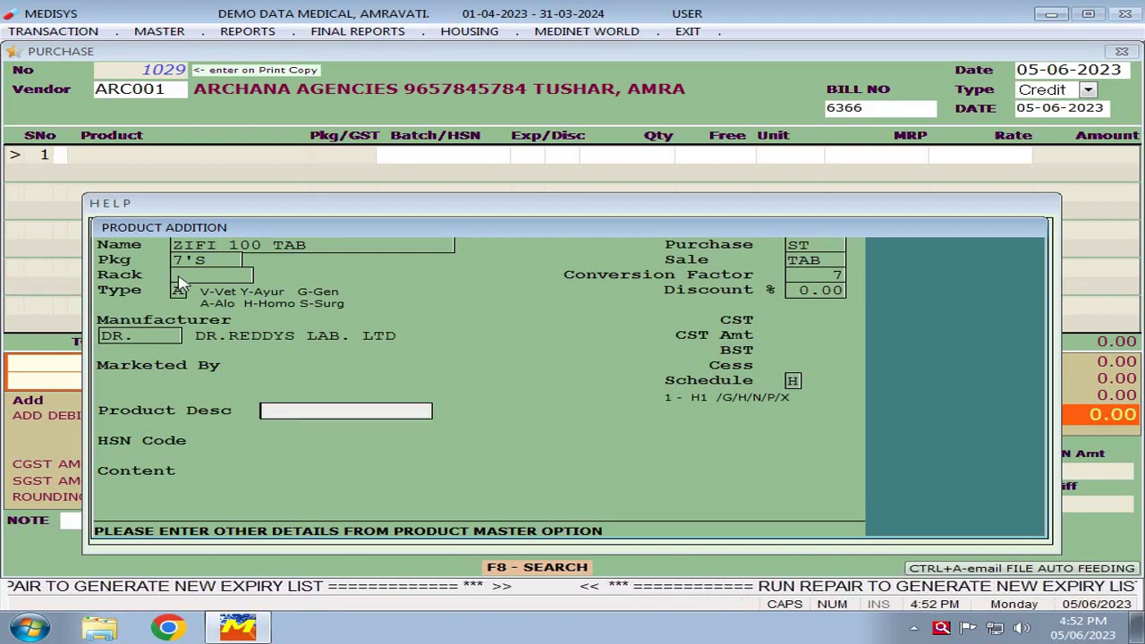
key("Return")
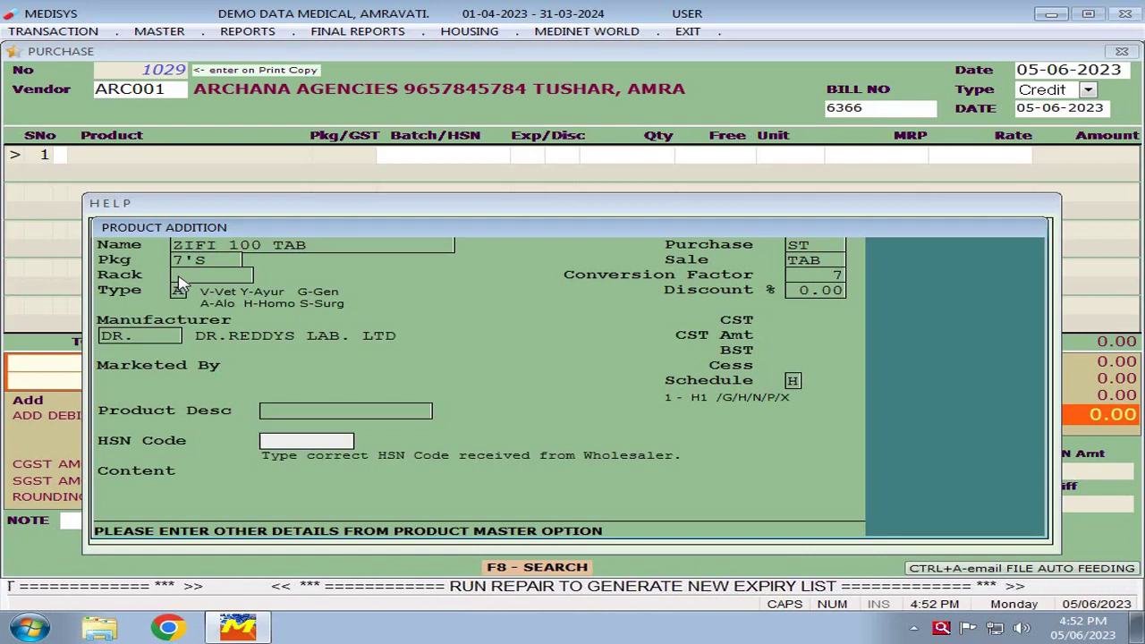
type("3")
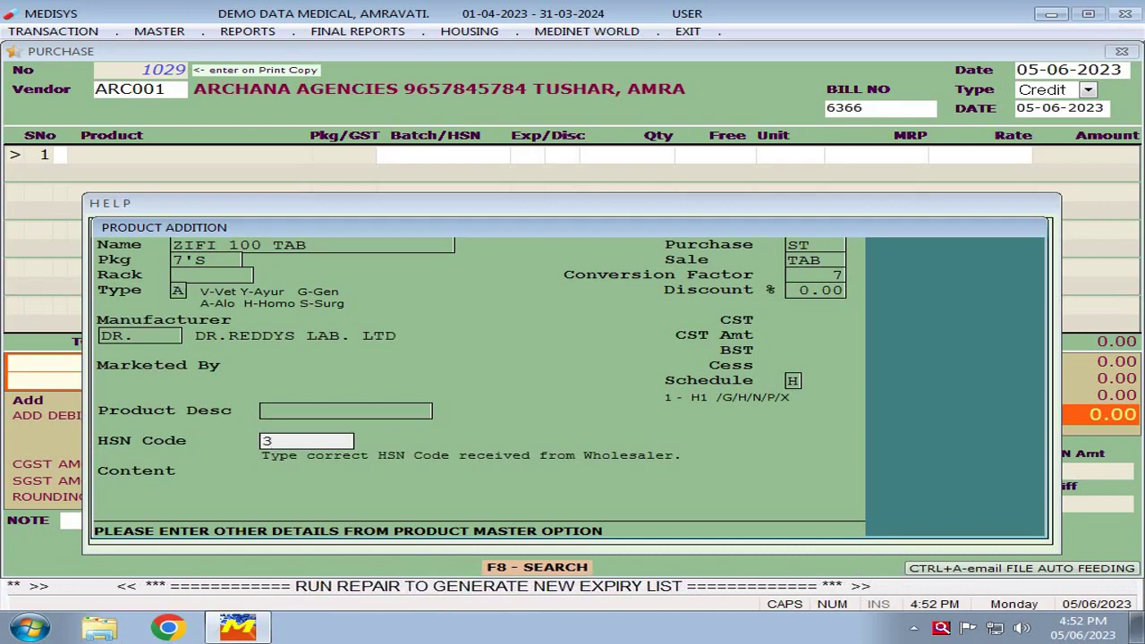
type("004")
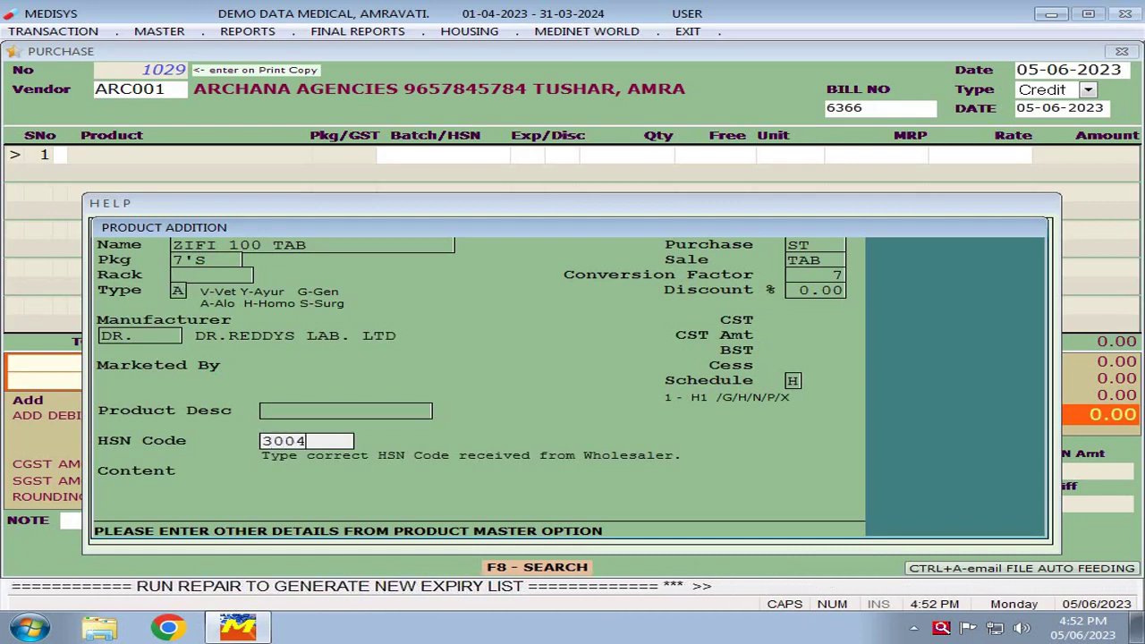
key("Return")
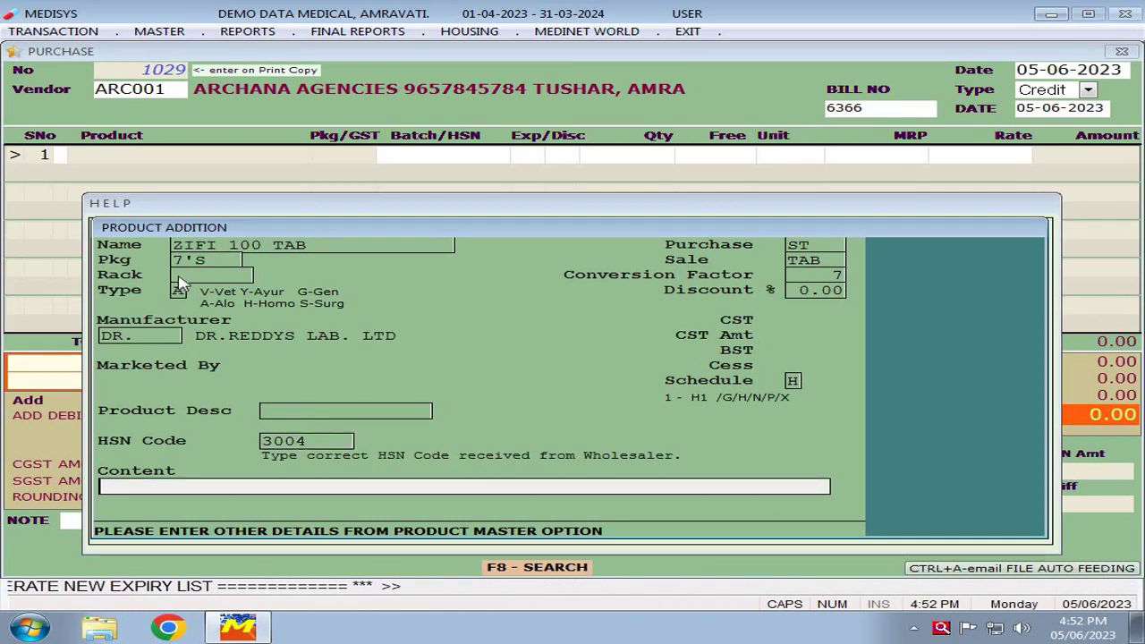
Find CEFIXIME 100MG in the content list and assign it as the product's first content.
key("Return")
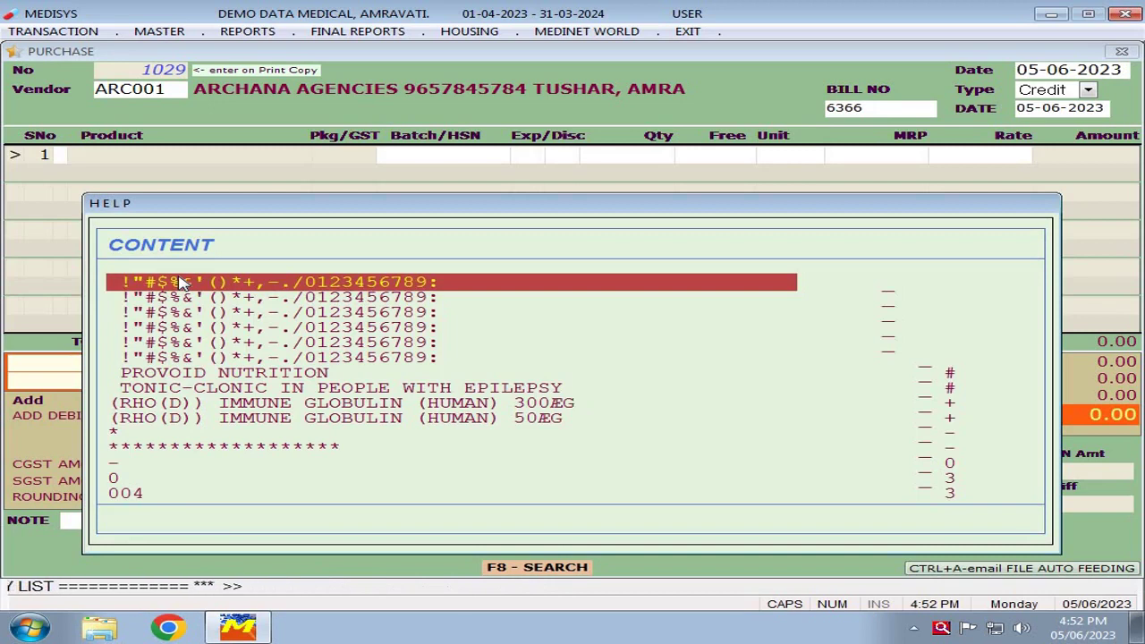
type("CEFE")
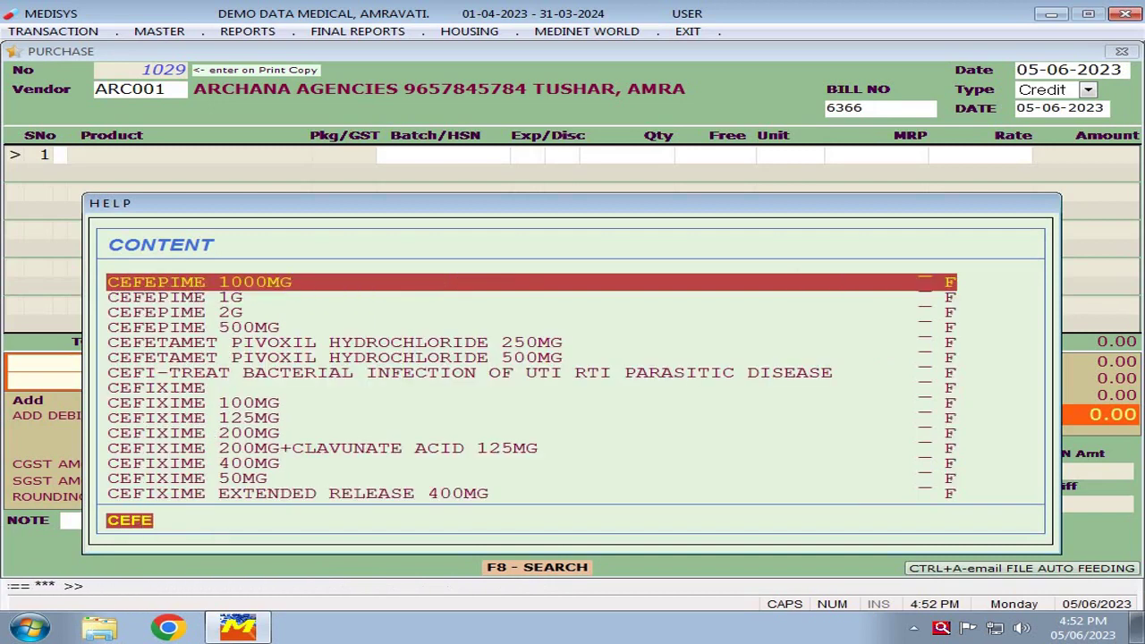
type("X")
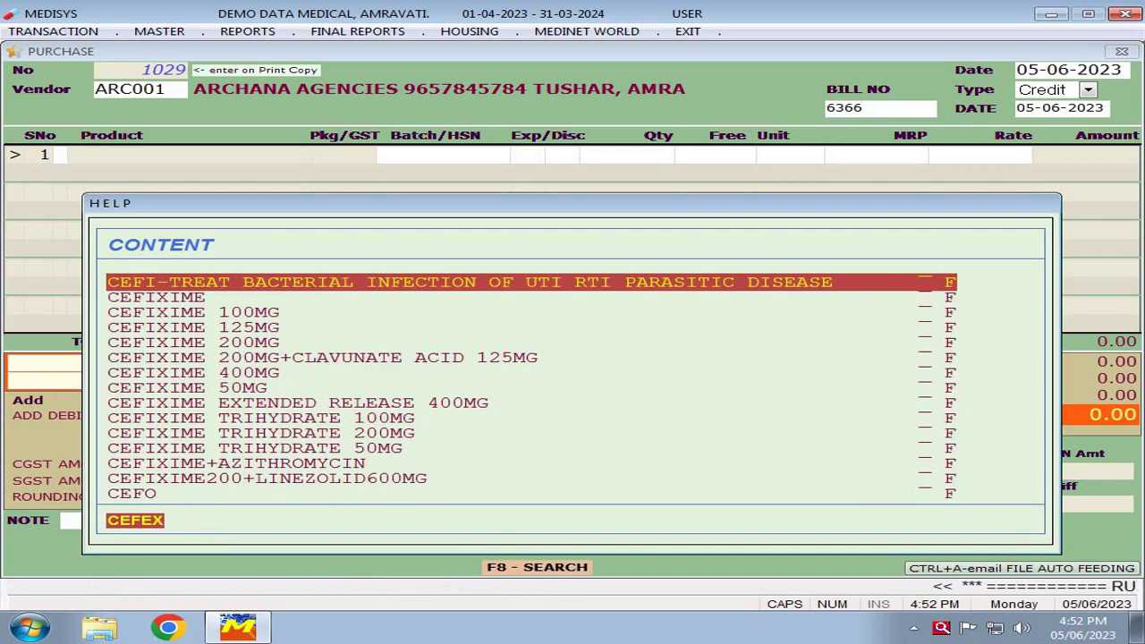
key("Down")
key("Down")
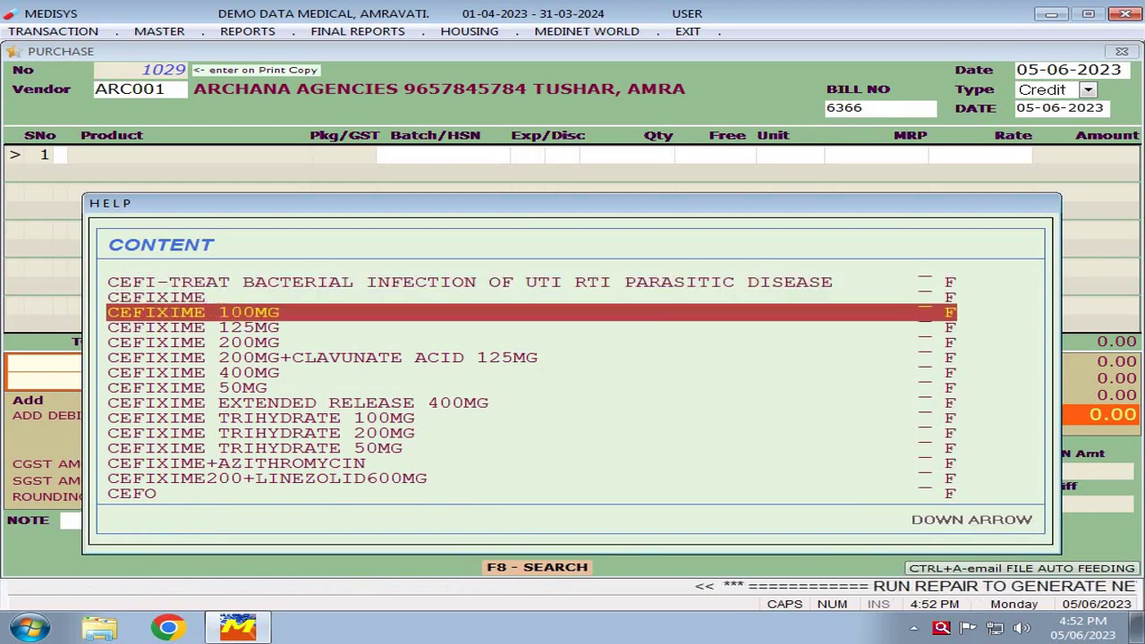
key("Return")
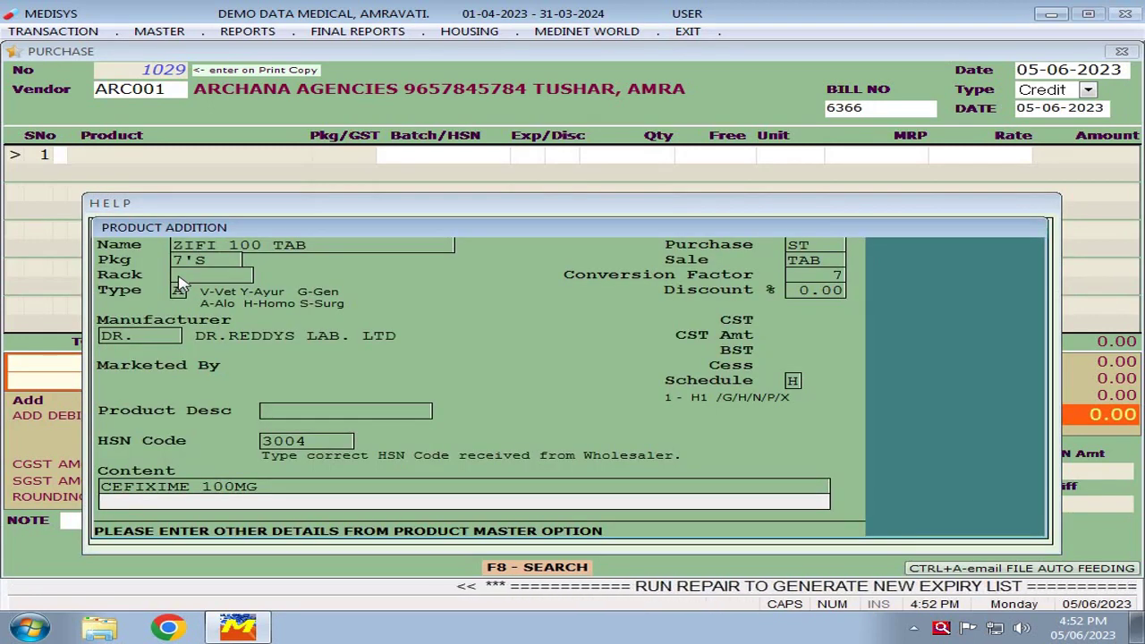
Check the content list under P, leave the second content blank and finish adding ZIFI 100 TAB to the purchase line.
key("Return")
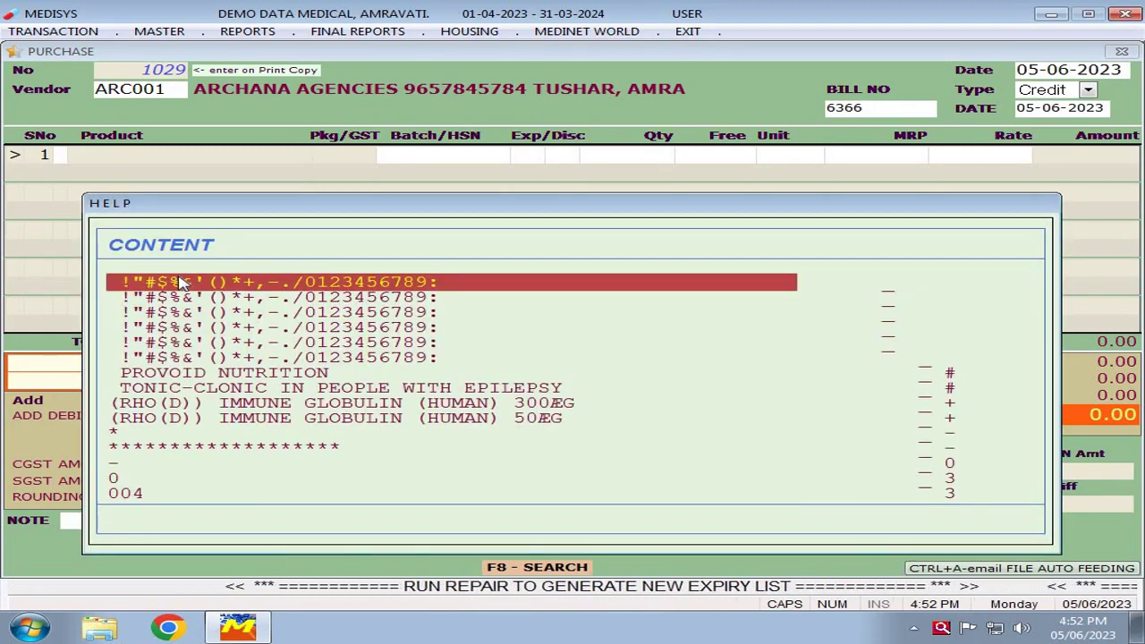
type("P")
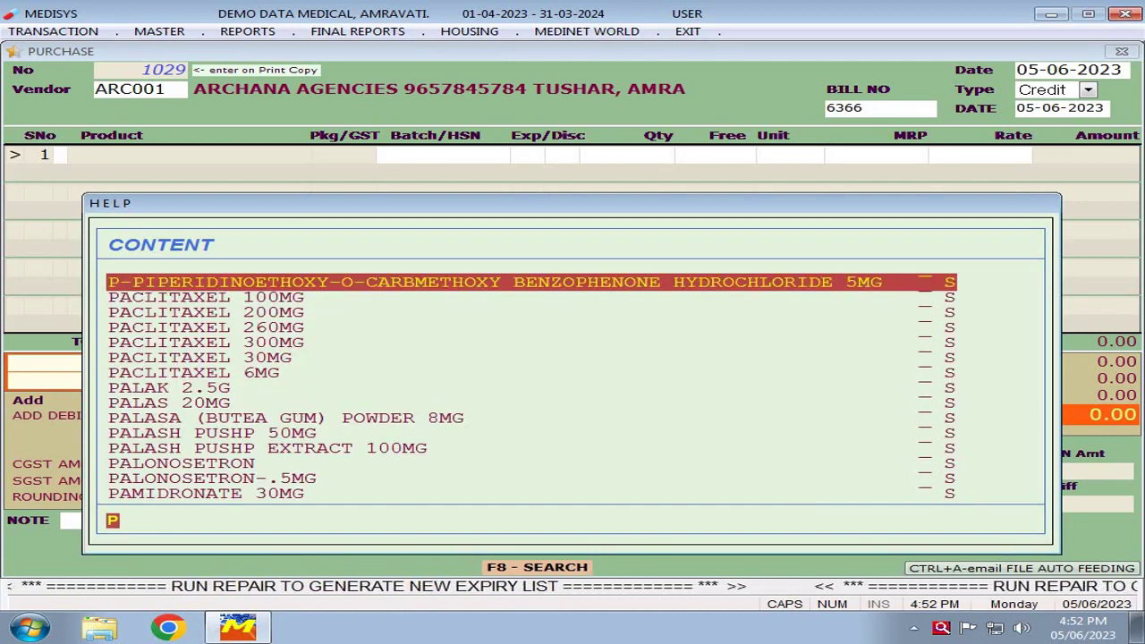
key("Home")
key("Escape")
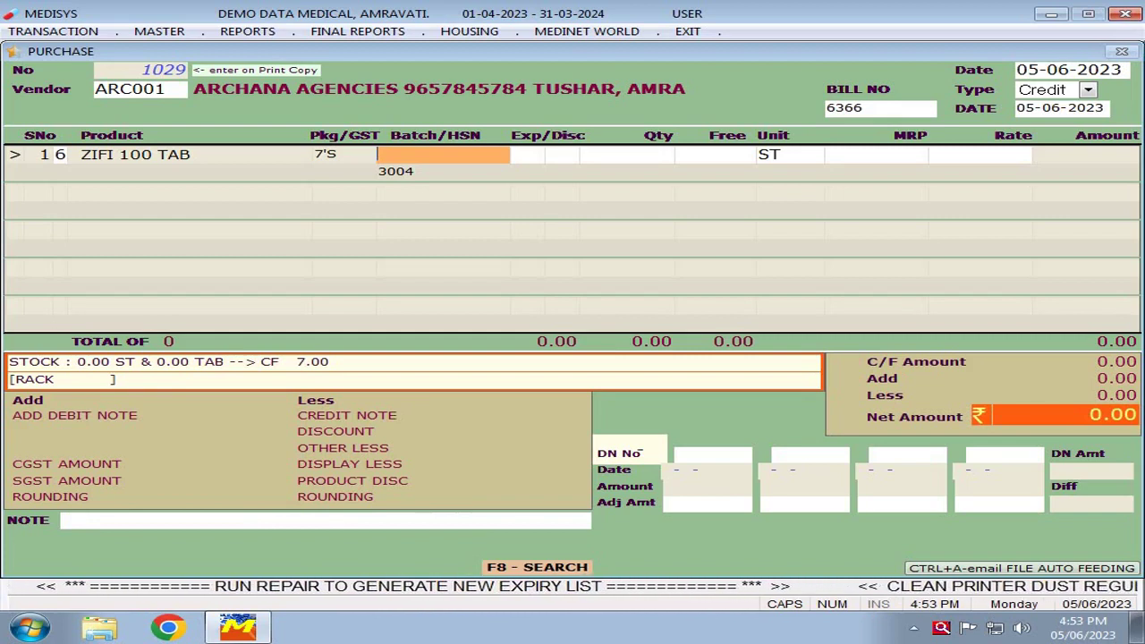
Return to the product list, search for BETNO and examine the existing BETNOVATE products.
key("Escape")
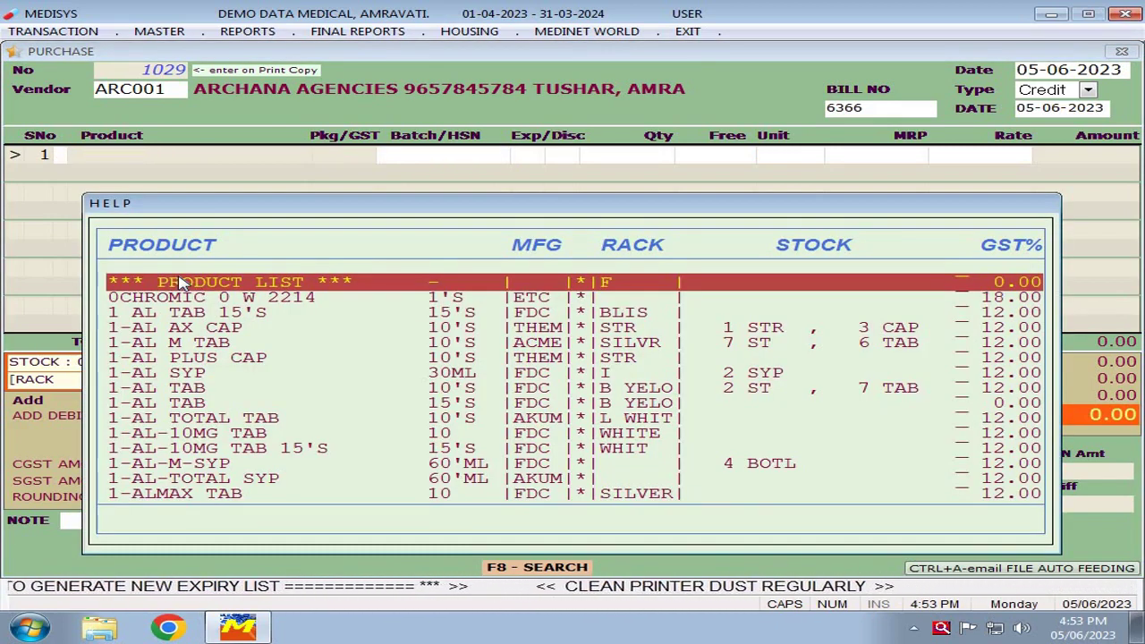
type("BET")
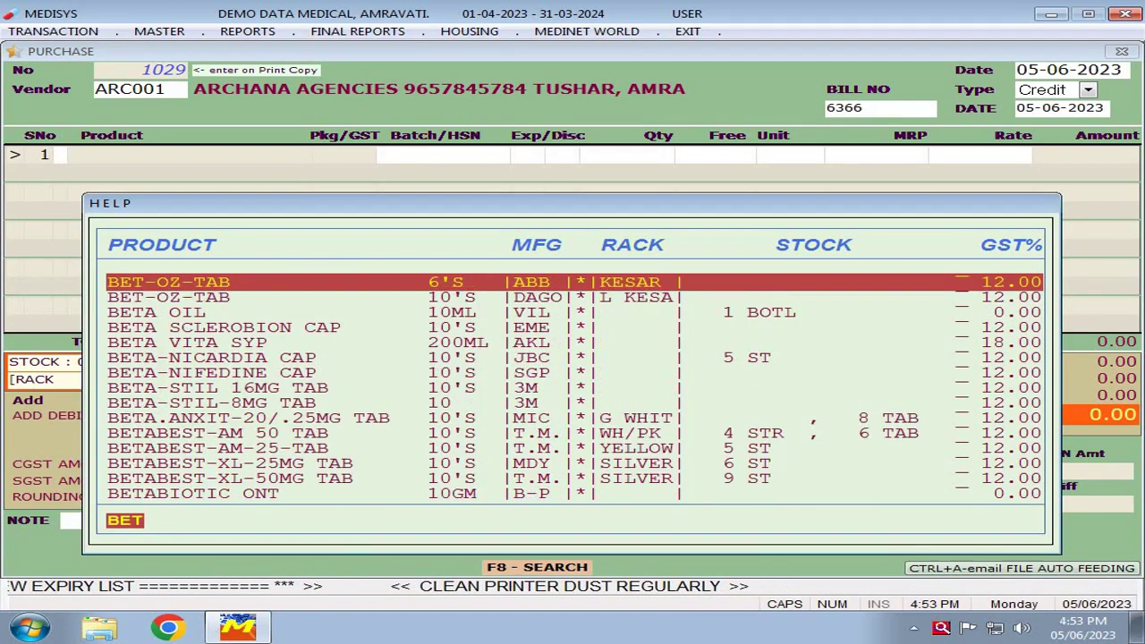
type("NO")
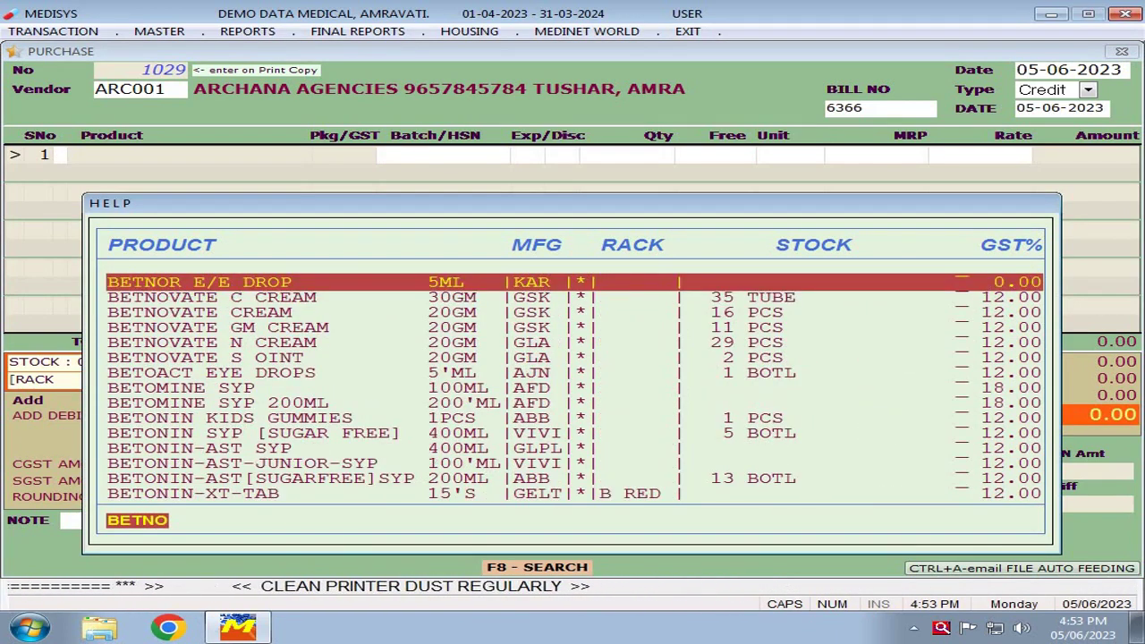
key("Down")
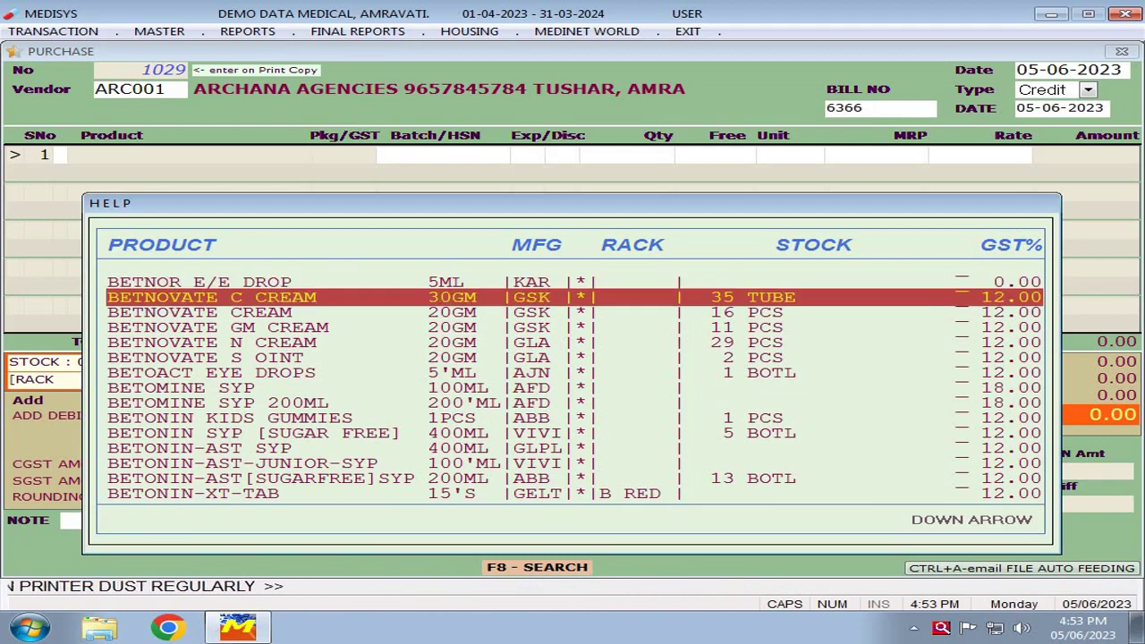
key("Down")
key("Down")
key("Down")
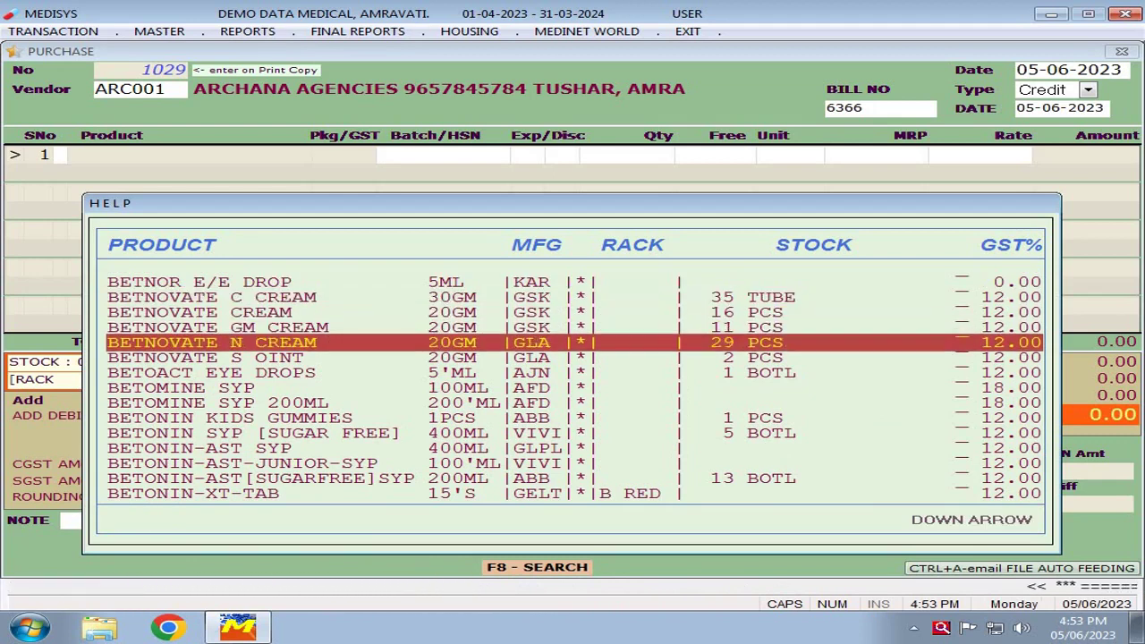
key("Up")
key("Up")
key("Up")
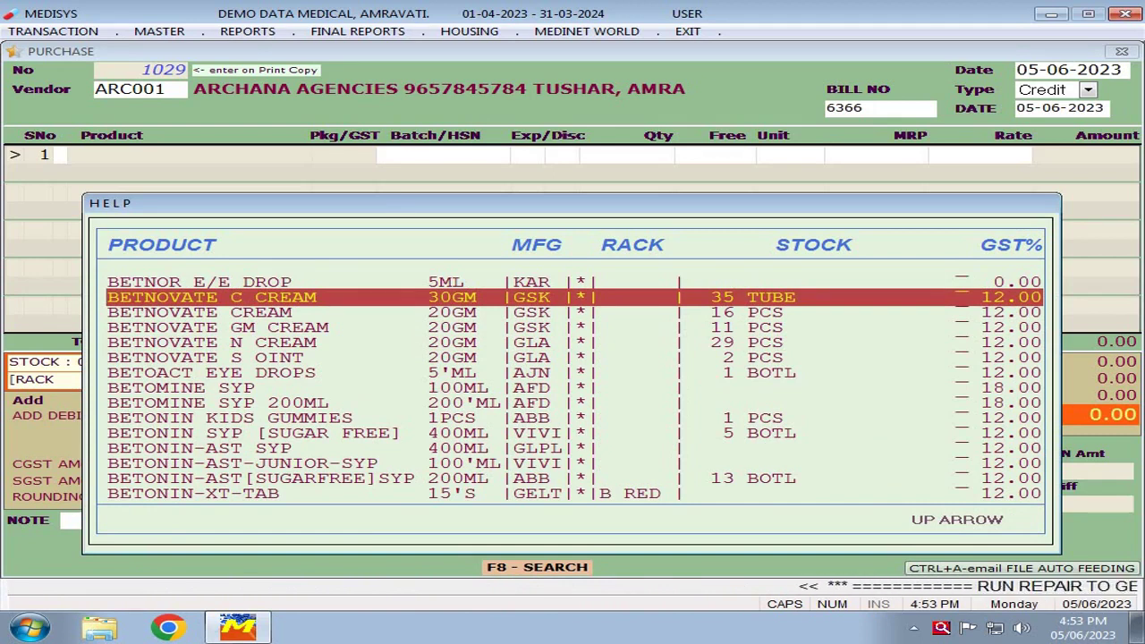
Start a new product from the product list and name it BETNOVATE PLUS CREAM.
key("Insert")
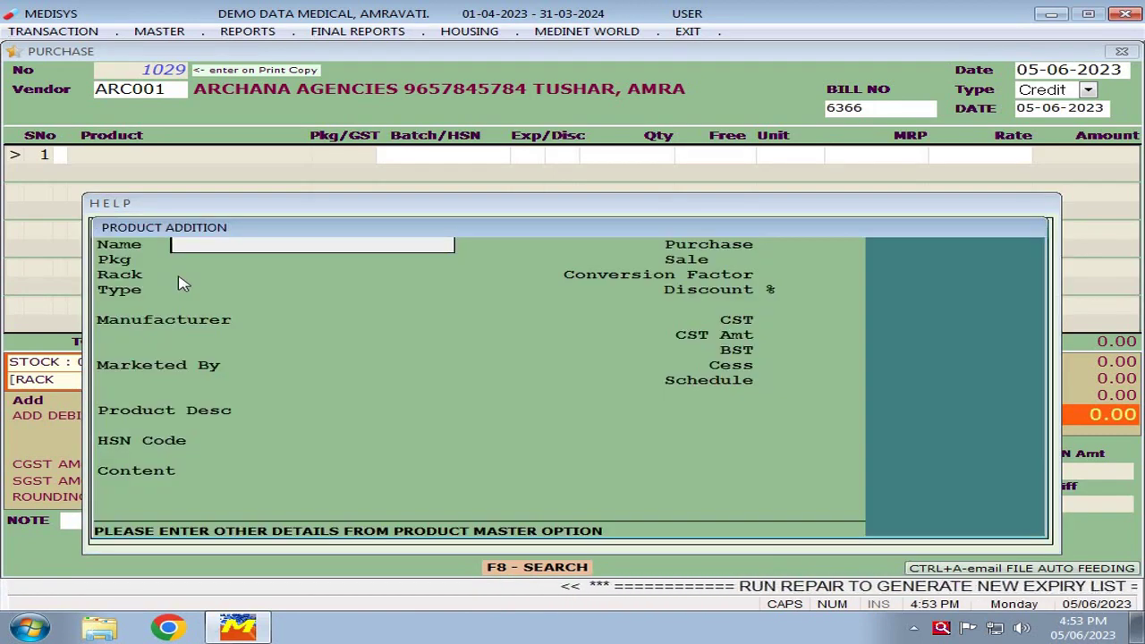
type("BET")
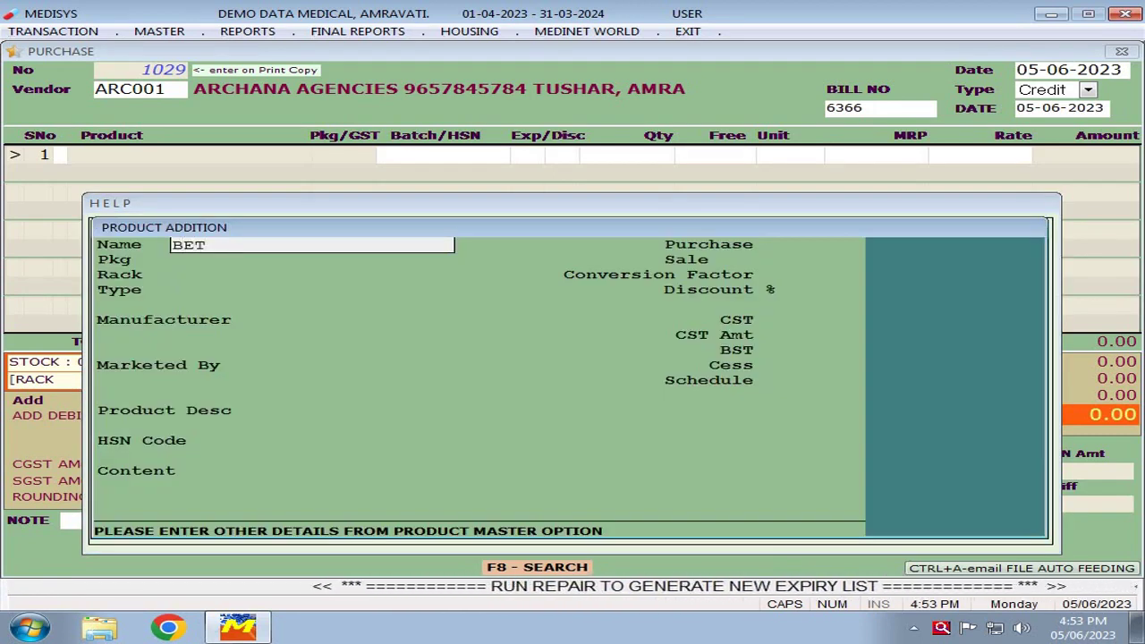
type("NOVATE ")
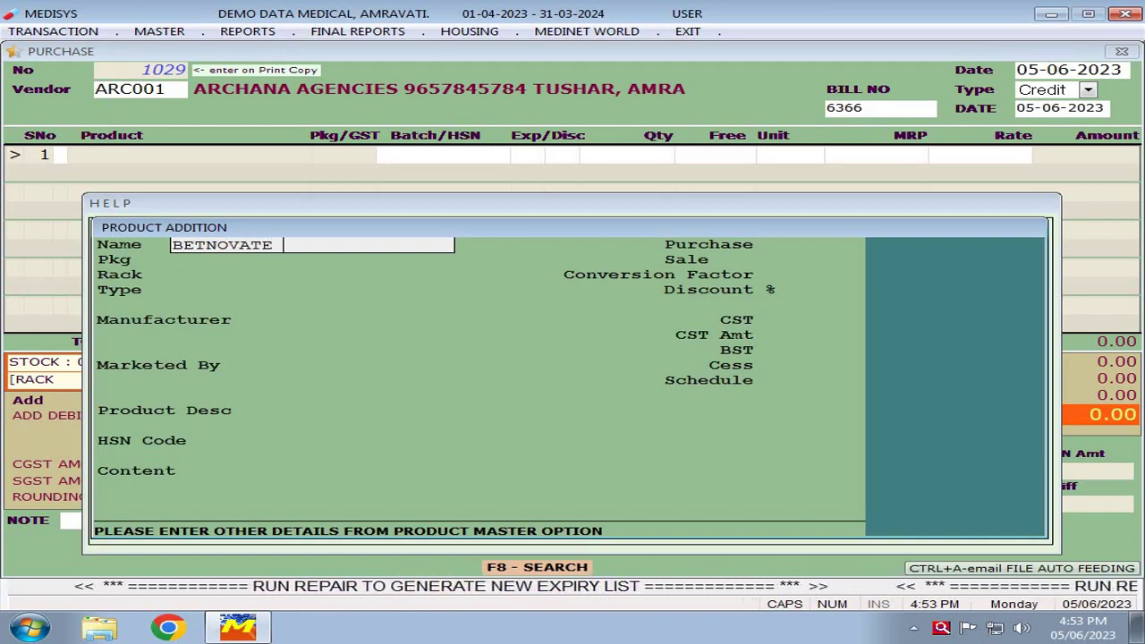
type("PLUS ")
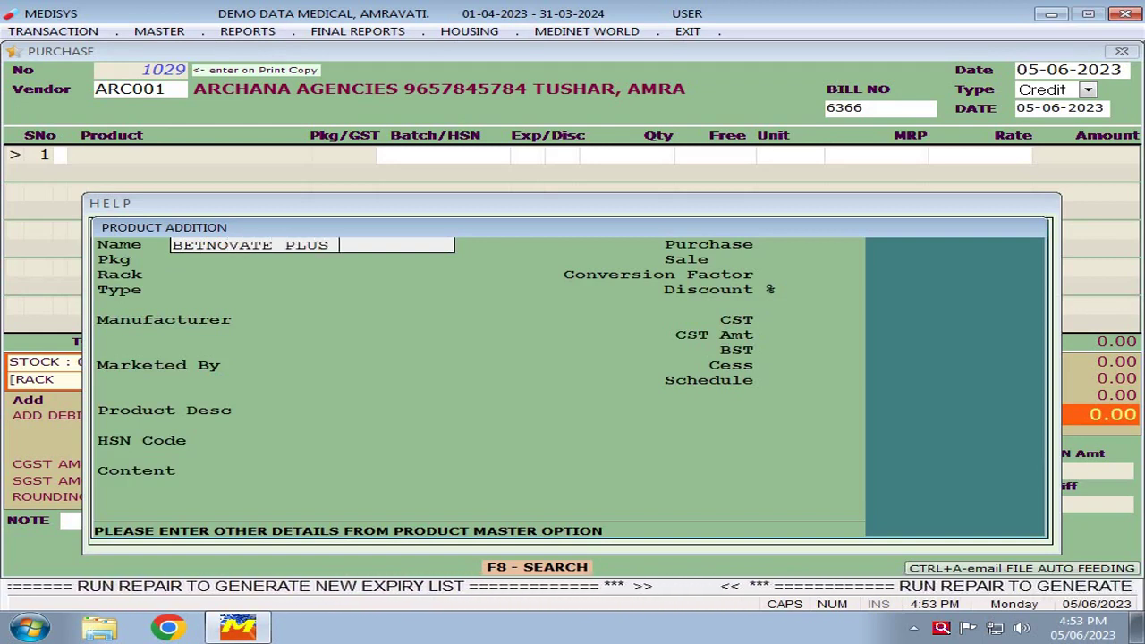
type("CREAM")
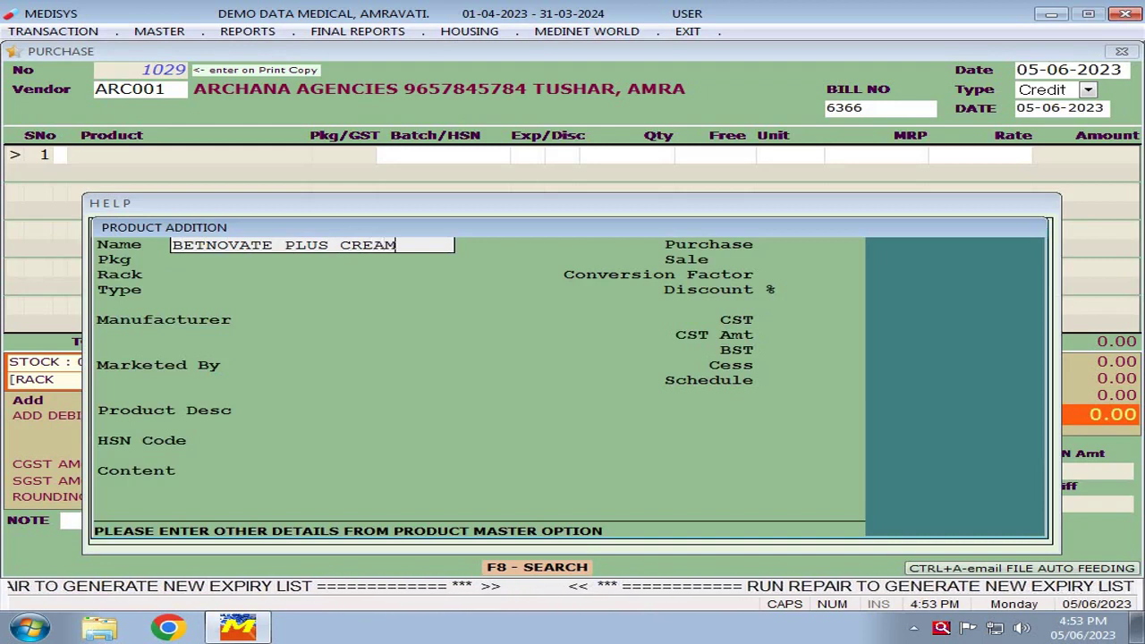
key("Return")
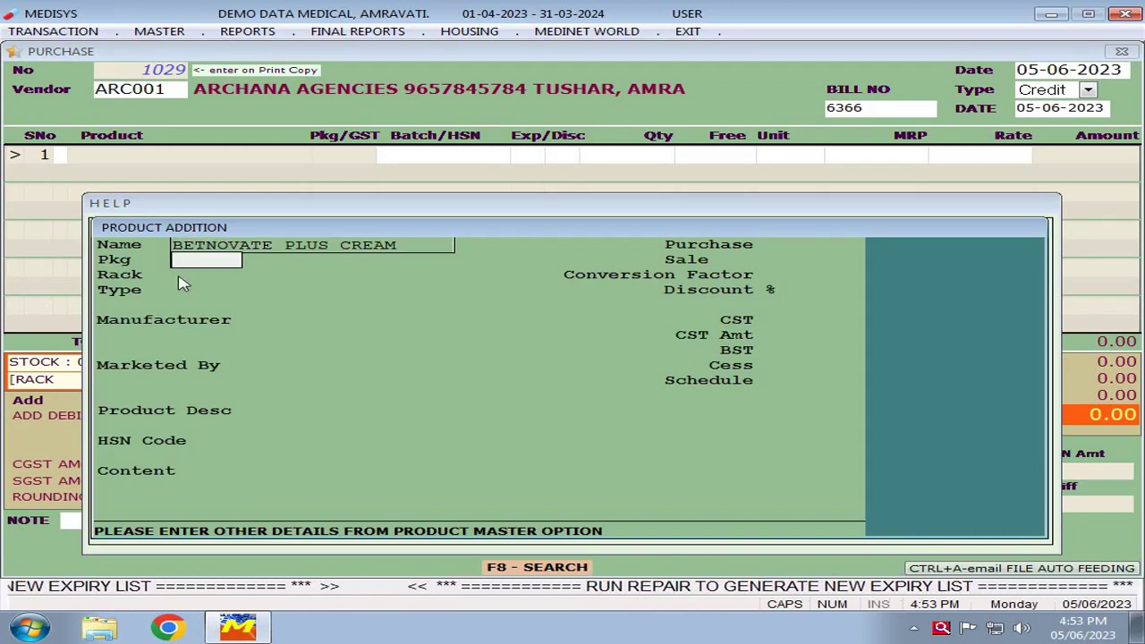
Set the package to 20GM with a blank rack and type A, and accept PCS as purchase and sale unit.
type("20")
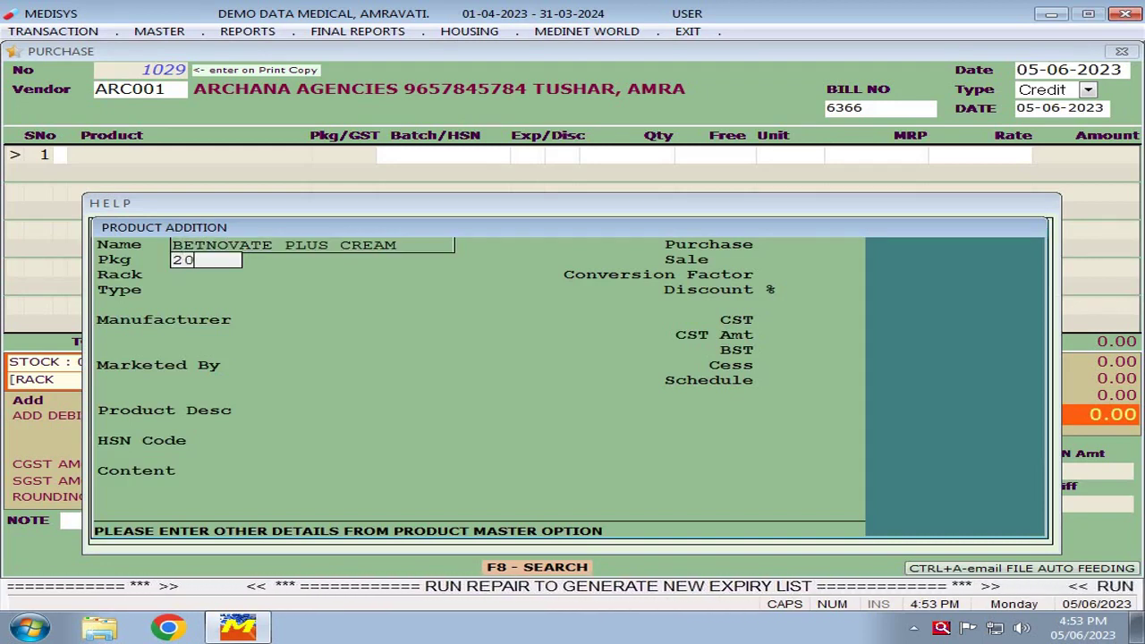
type("GM")
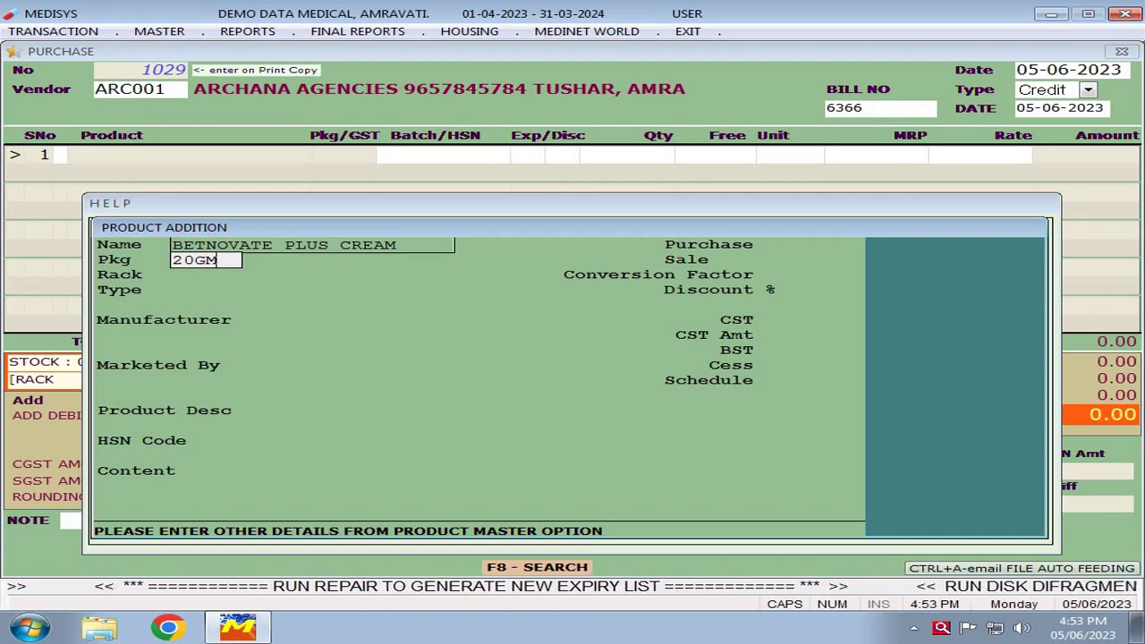
key("Return")
key("Return")
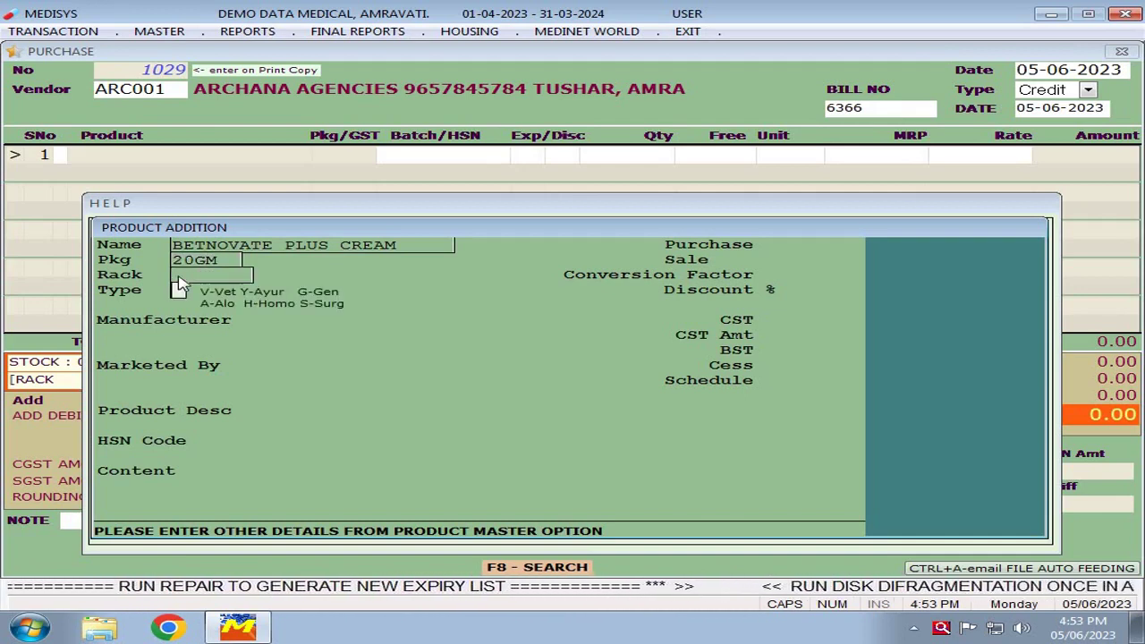
type("A")
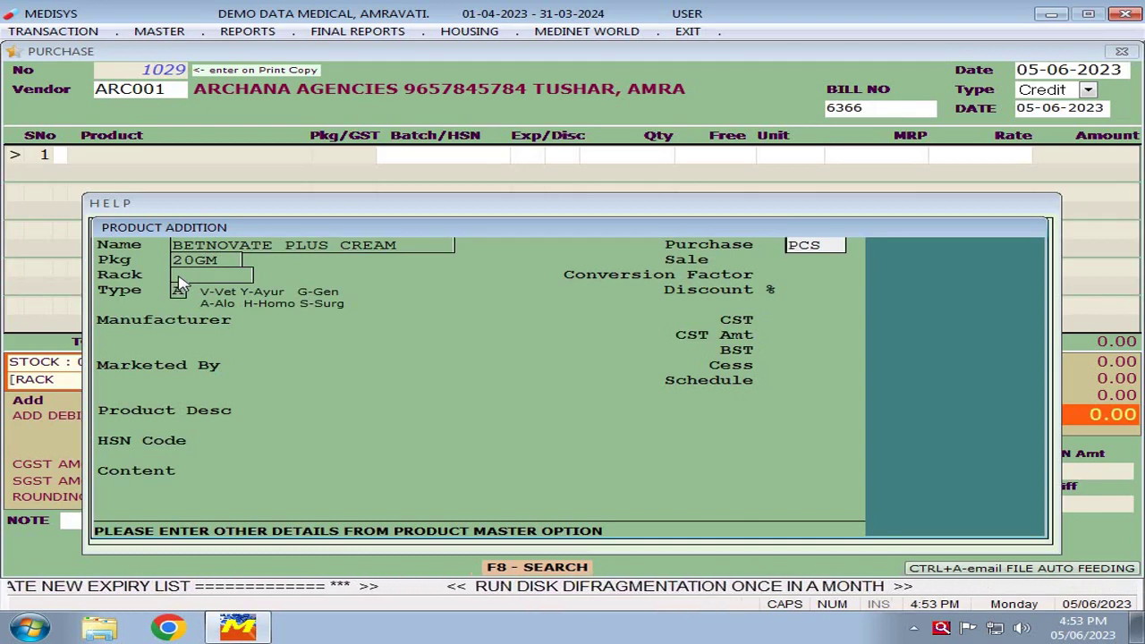
key("Return")
key("Return")
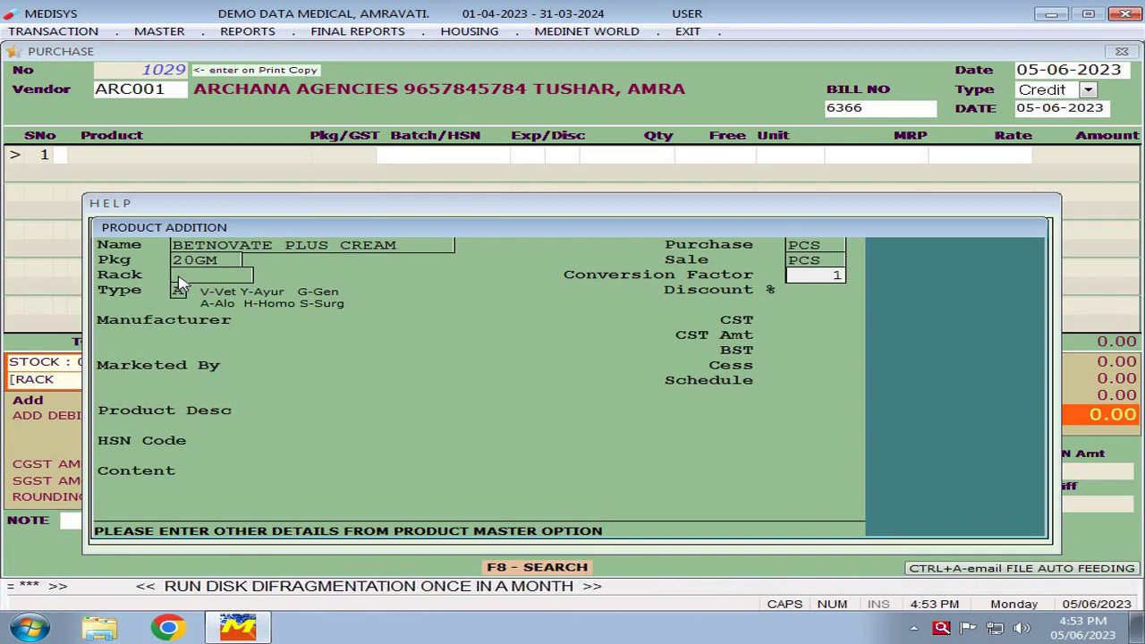
key("Up")
key("Up")
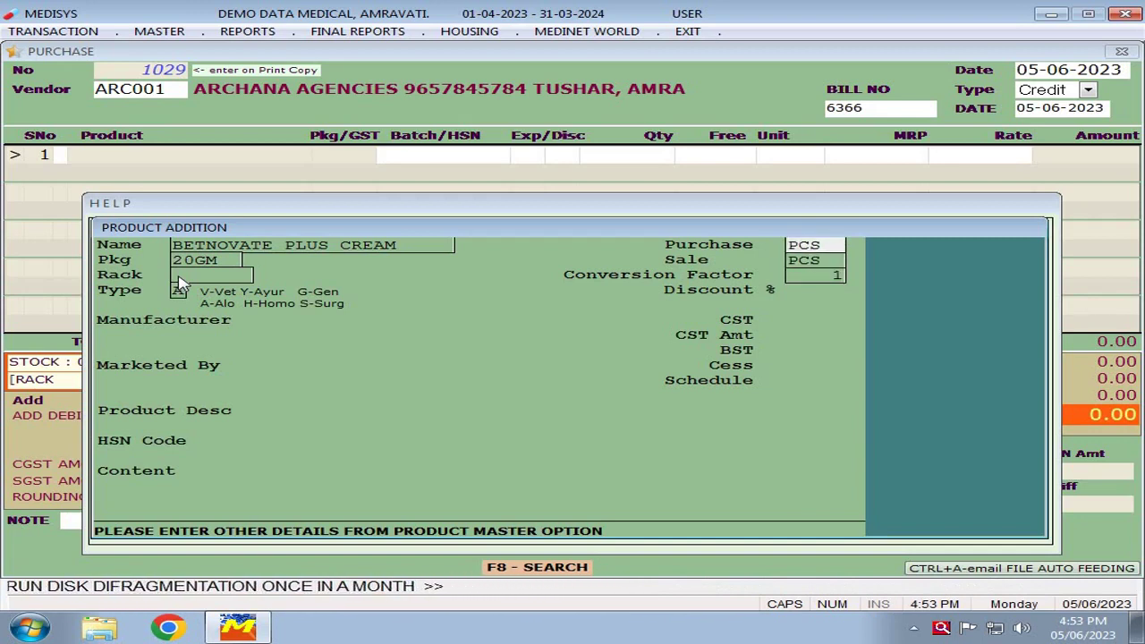
key("Return")
key("Return")
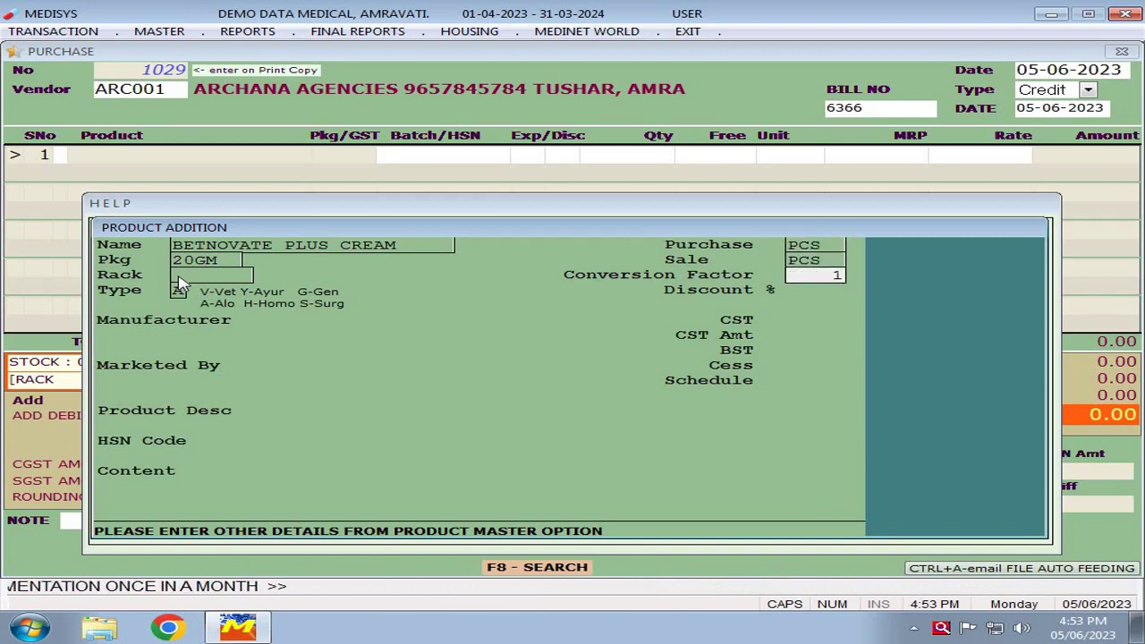
key("Up")
key("Up")
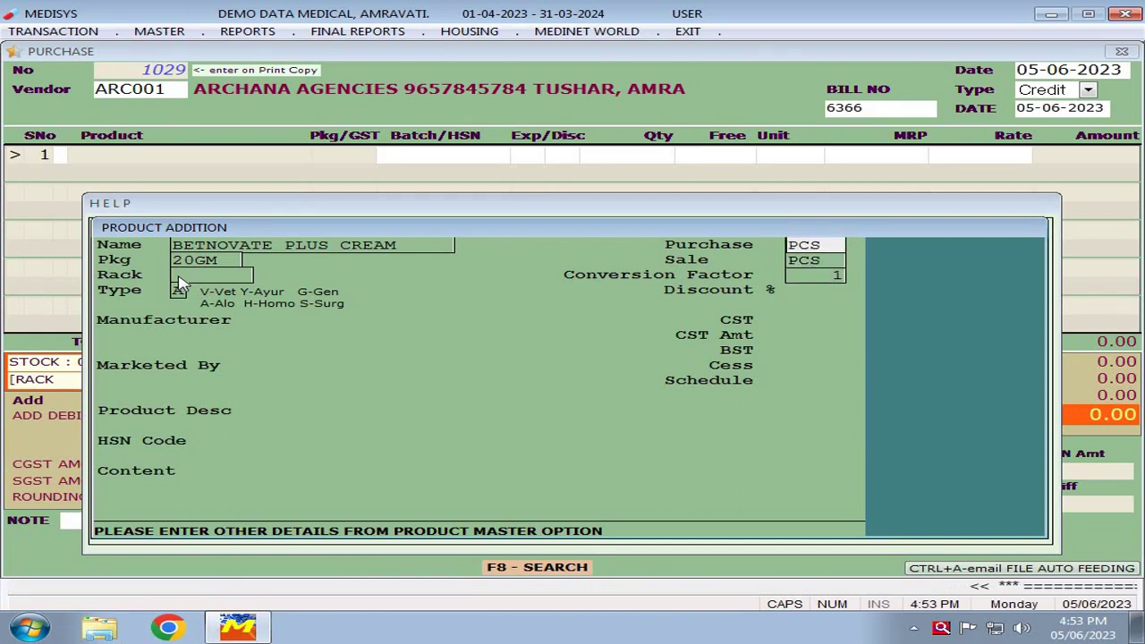
key("Return")
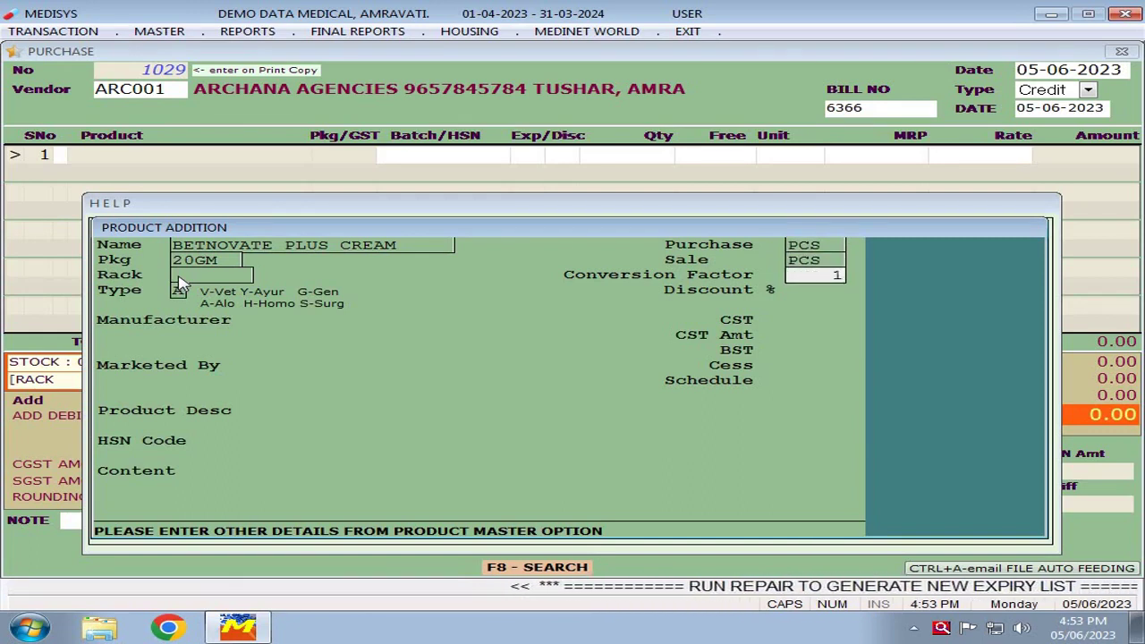
Accept the conversion factor of 1 and change the package of BETNOVATE PLUS CREAM to 100ML.
key("Return")
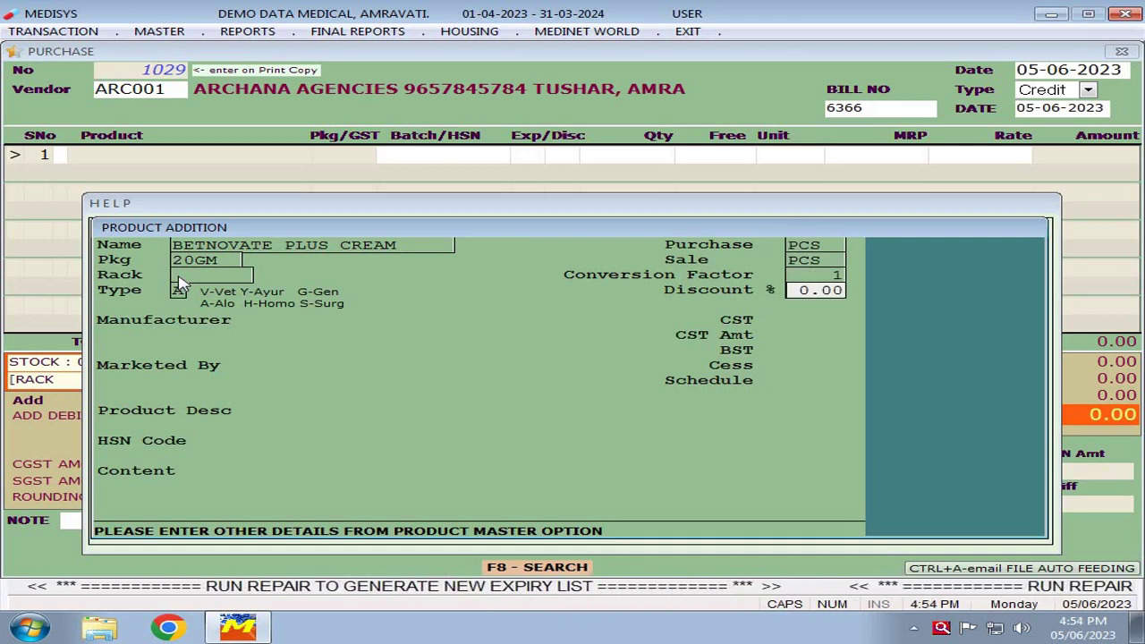
key("Up")
key("Up")
key("Up")
key("Up")
key("Up")
key("Up")
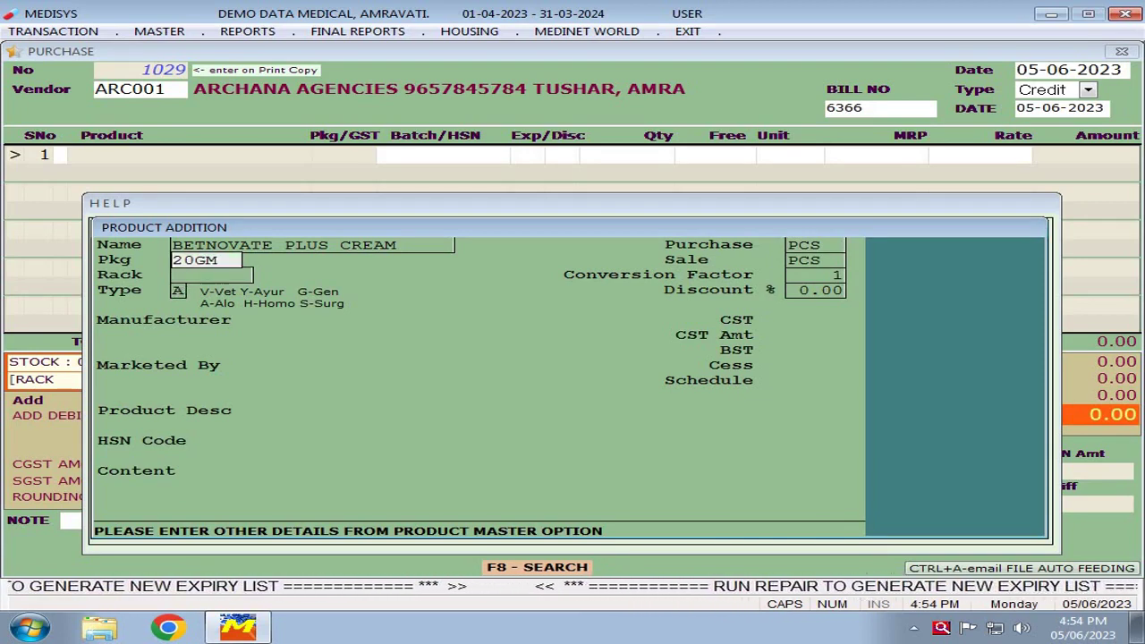
key("Delete")
key("Delete")
key("Delete")
key("Delete")
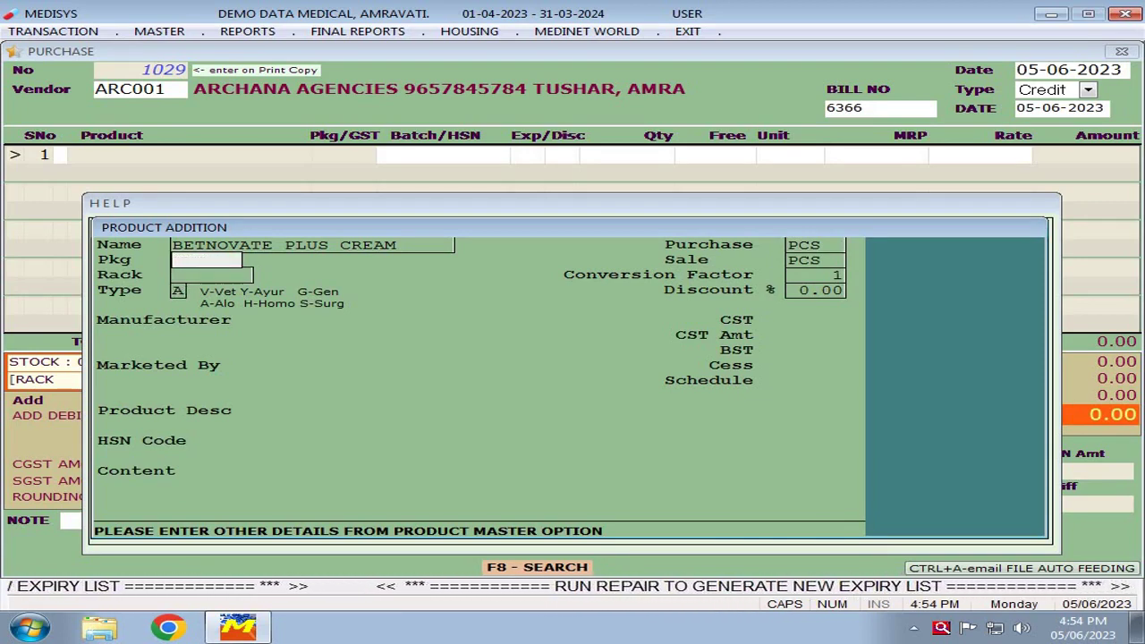
type("100ML")
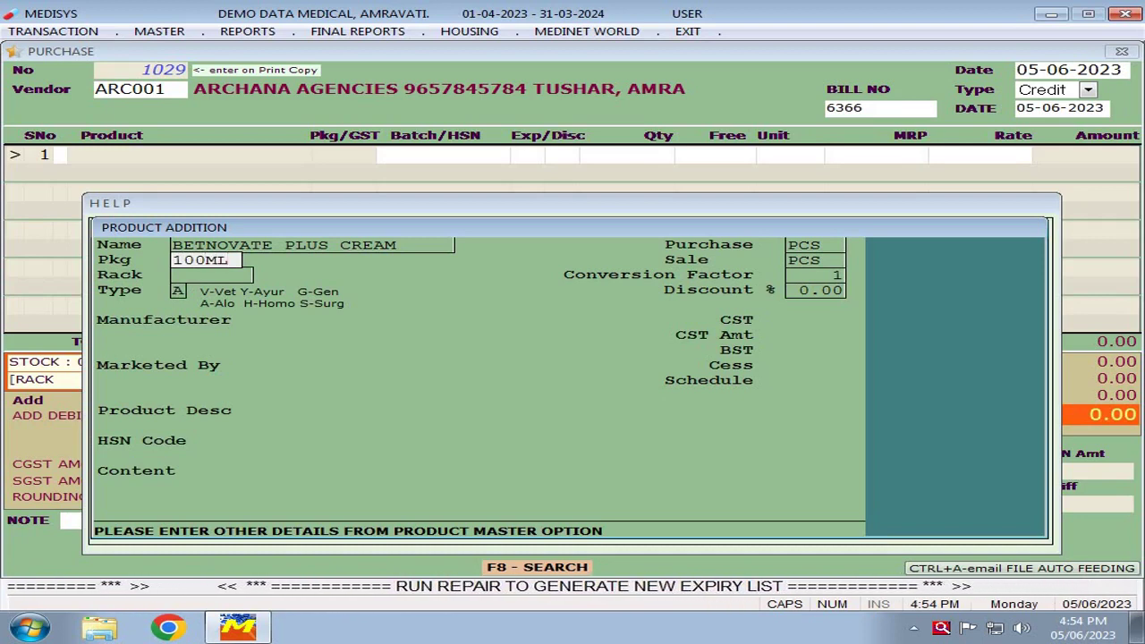
Leave the rack blank, keep type A and accept BOTL as both purchase and sale unit.
key("Return")
key("Return")
key("Return")
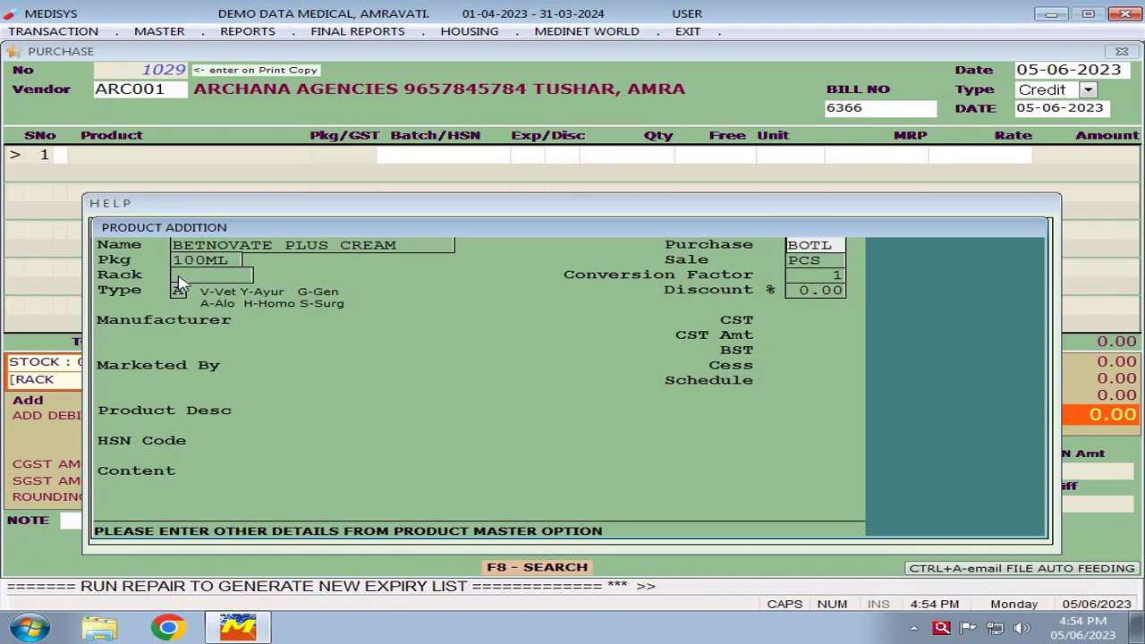
key("Return")
key("Return")
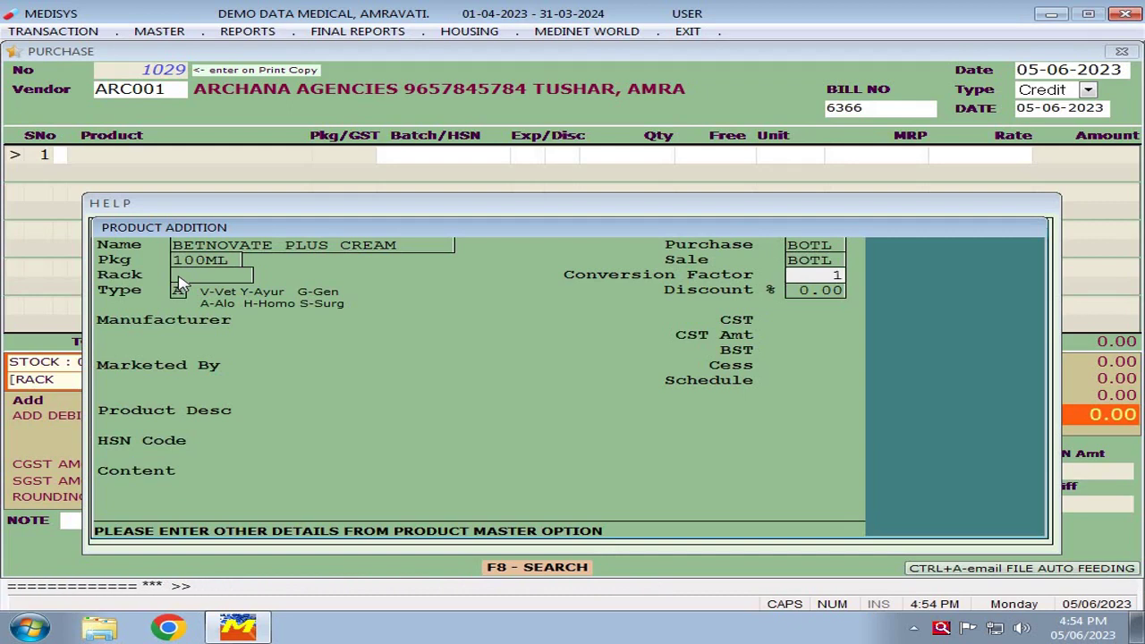
Change the package of BETNOVATE PLUS CREAM back to 20GM.
key("Up")
key("Up")
key("Up")
key("Up")
key("Up")
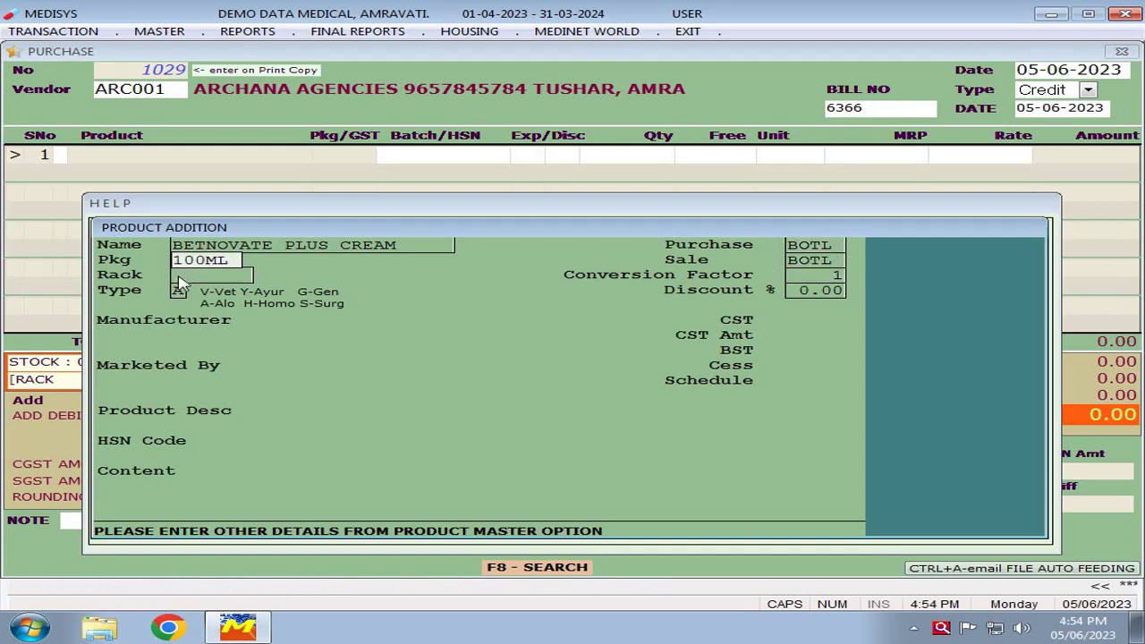
key("Delete")
key("Delete")
key("Delete")
key("Delete")
key("Delete")
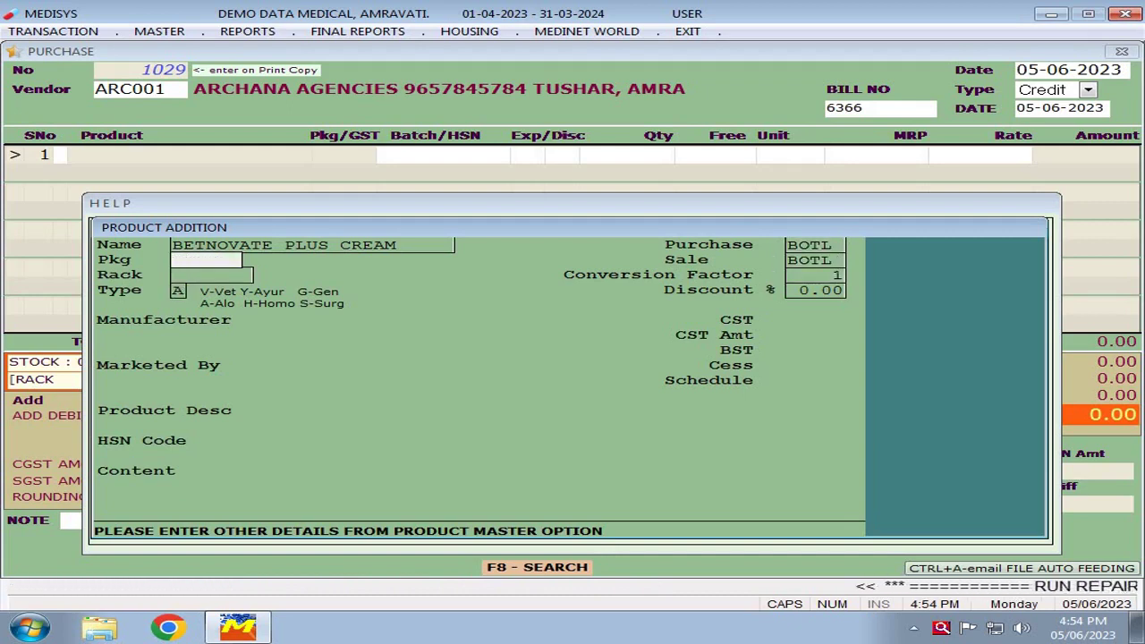
type("20GM")
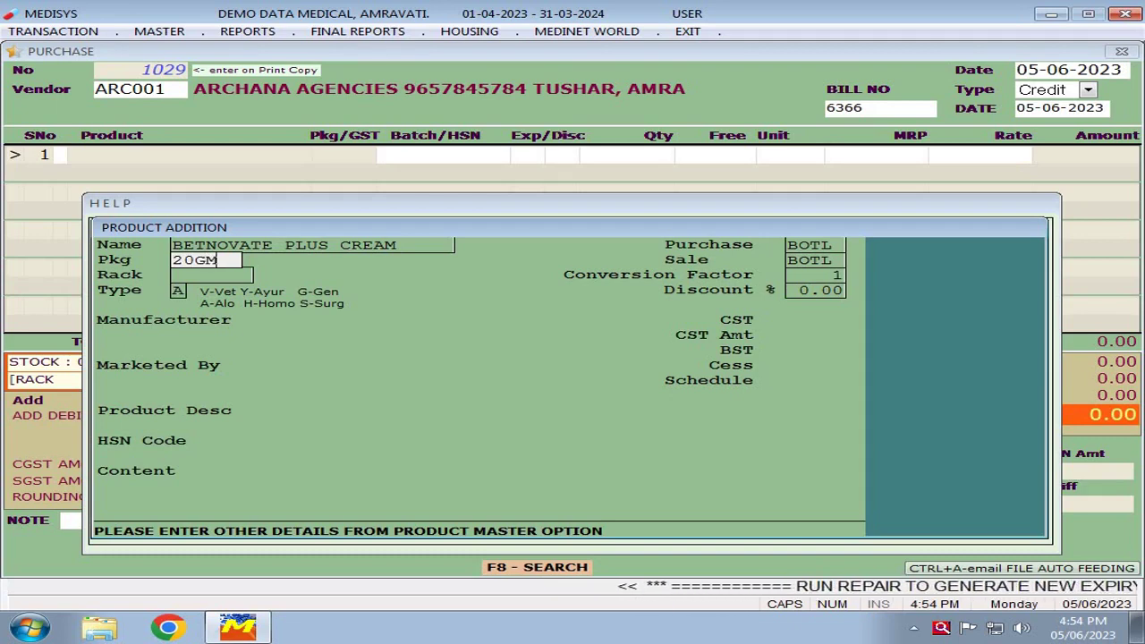
Accept a blank rack, type A, PCS for both units, conversion factor 1 and 0.00 discount.
key("Return")
key("Return")
key("Return")
key("Return")
key("Return")
key("Return")
key("Return")
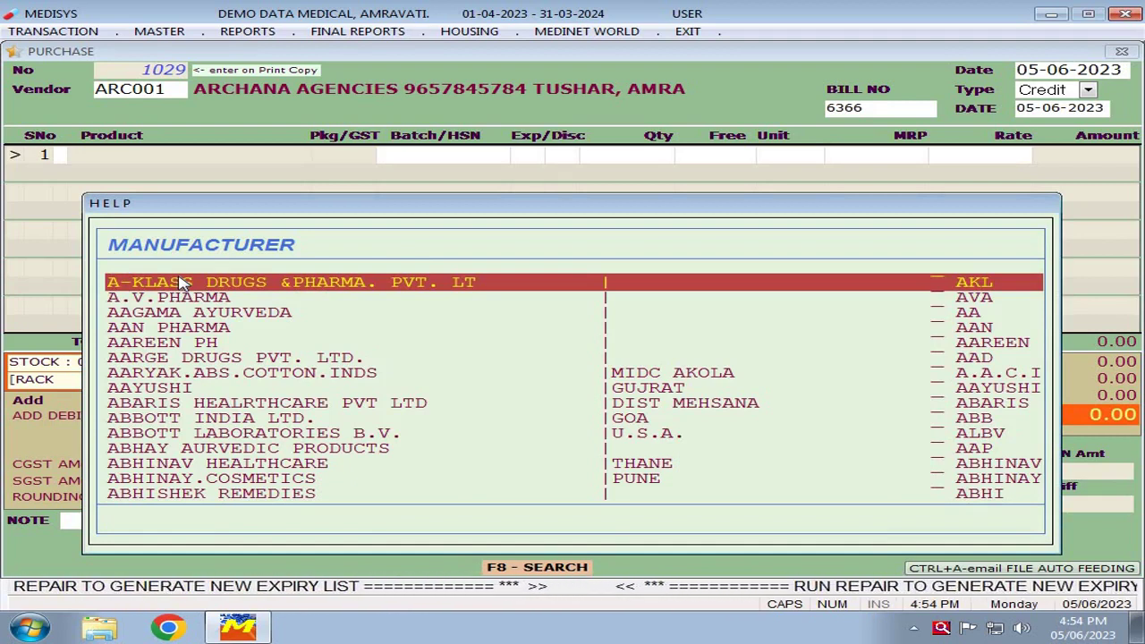
Search the manufacturer list for INTA and select INTAS PHARMACEUTICALS LTD.
type("INTA")
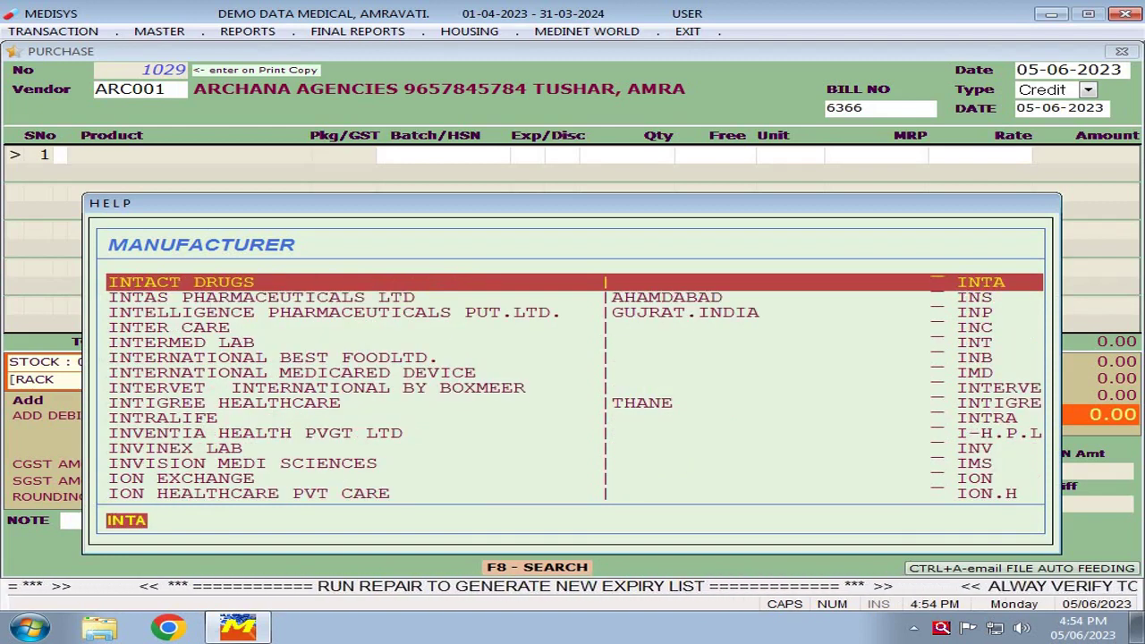
key("Down")
key("Return")
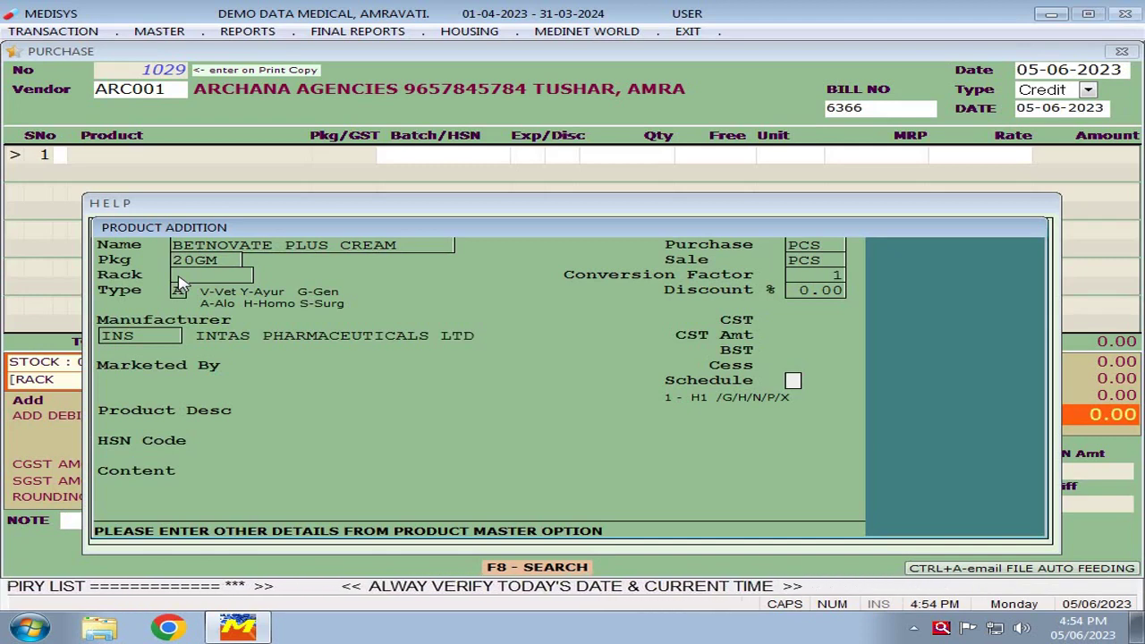
Set the schedule to H, leave the product description blank and enter HSN code 3004.
type("H")
key("Return")
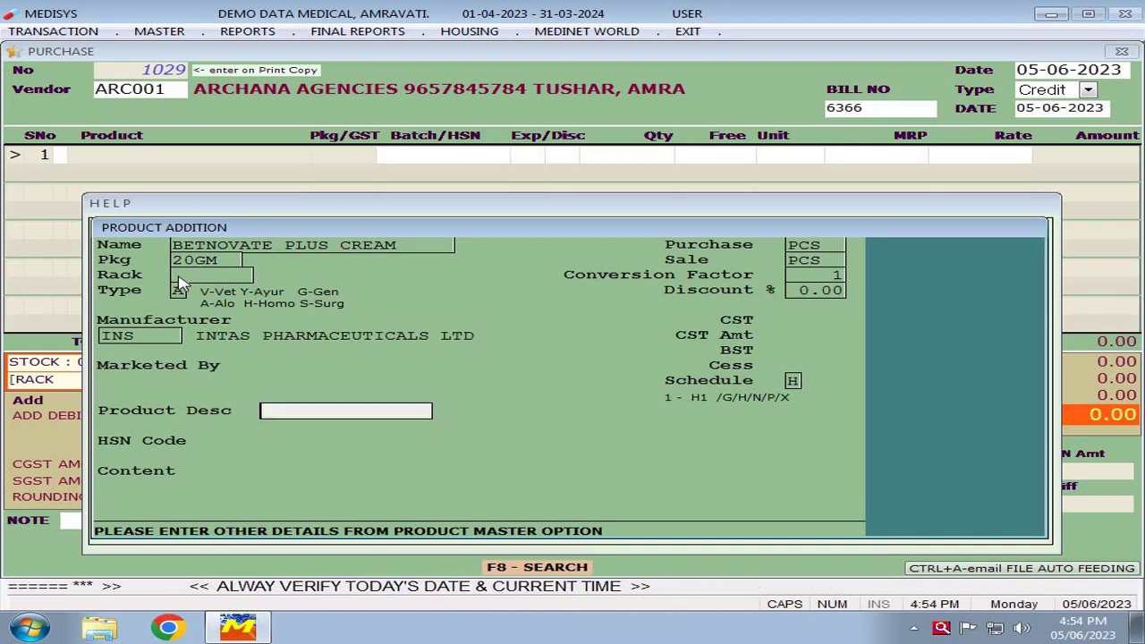
key("Return")
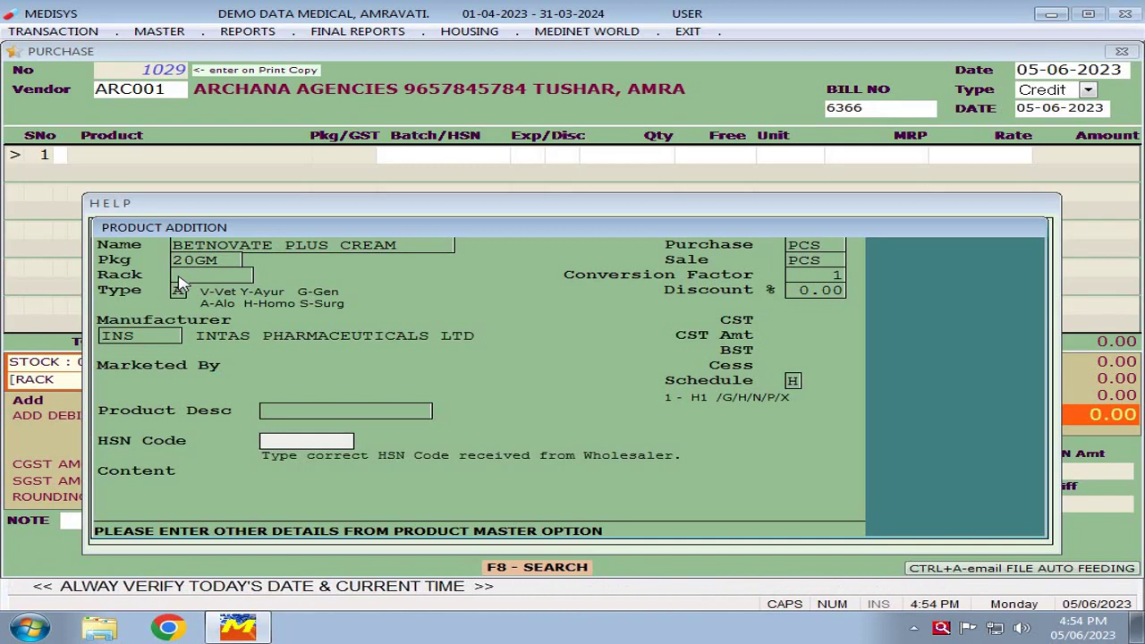
type("3004")
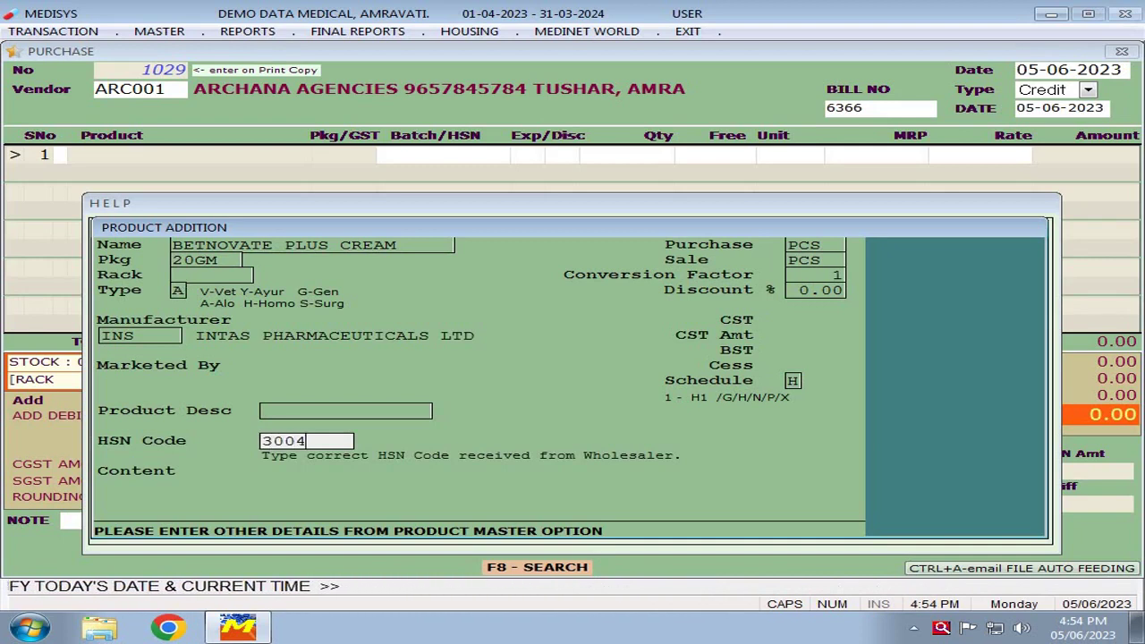
key("Return")
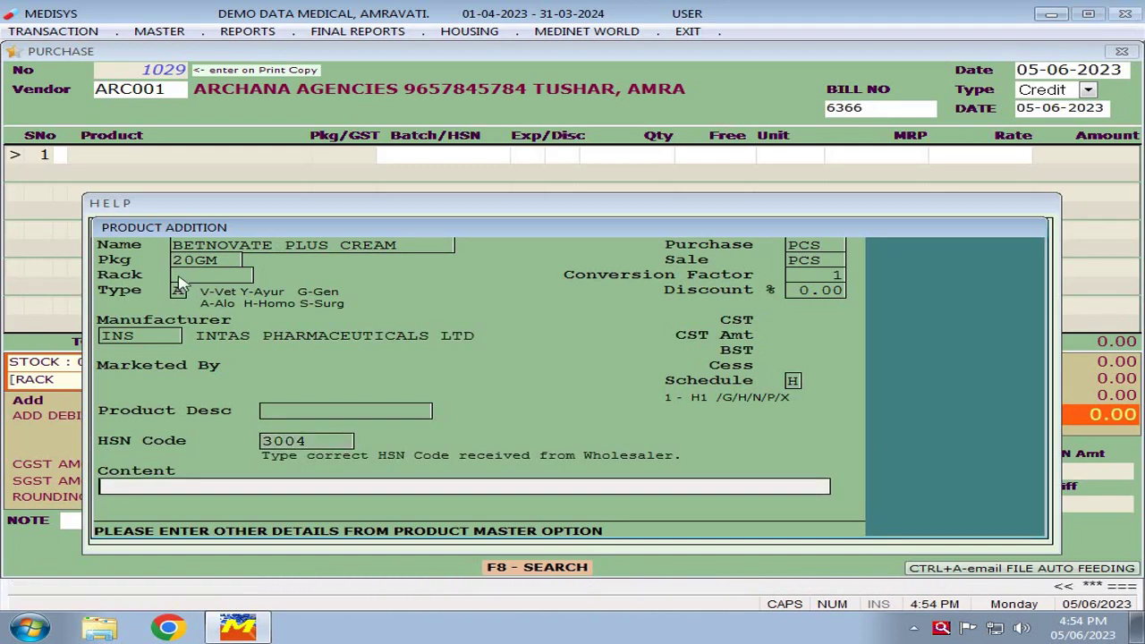
Choose BETAMETHASONE 1MG as the only content and add BETNOVATE PLUS CREAM to the purchase line.
key("Return")
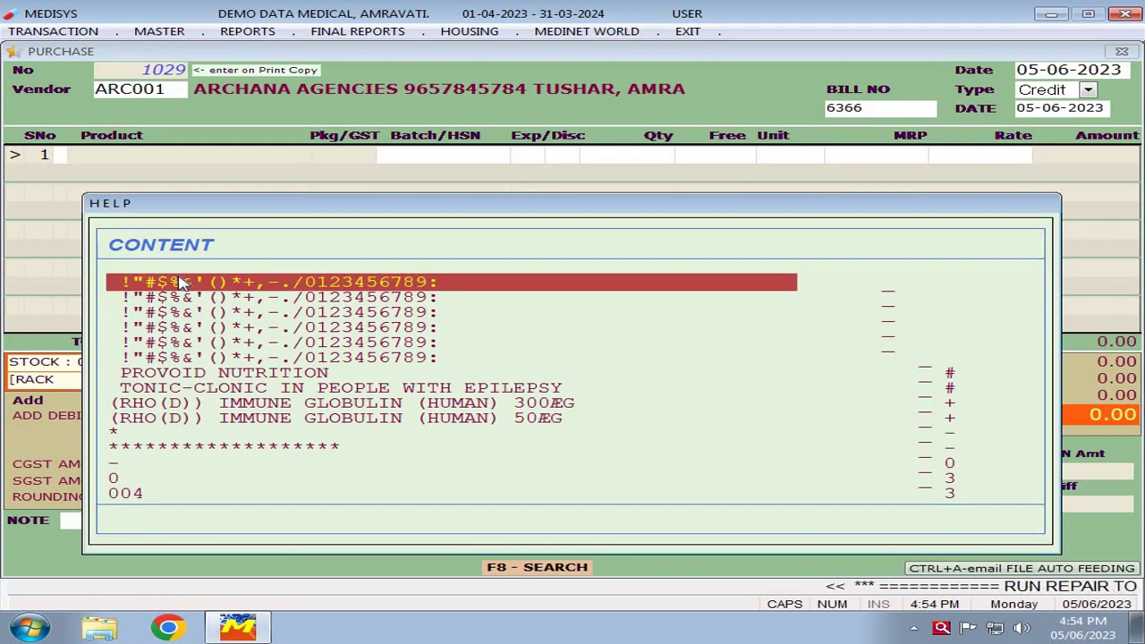
type("B")
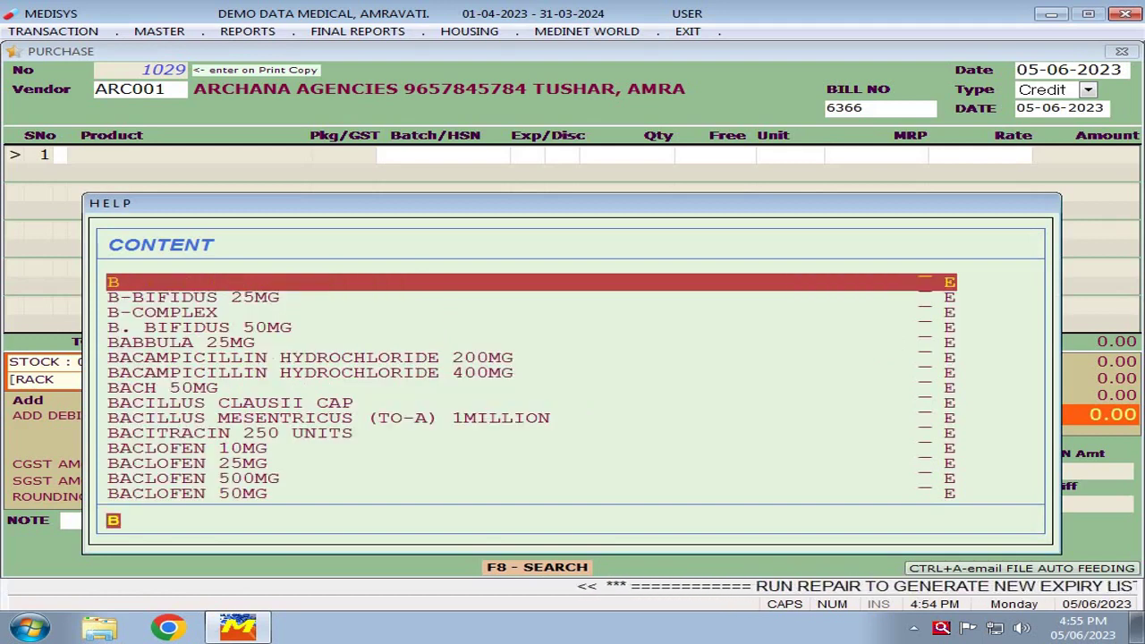
type("ETAM")
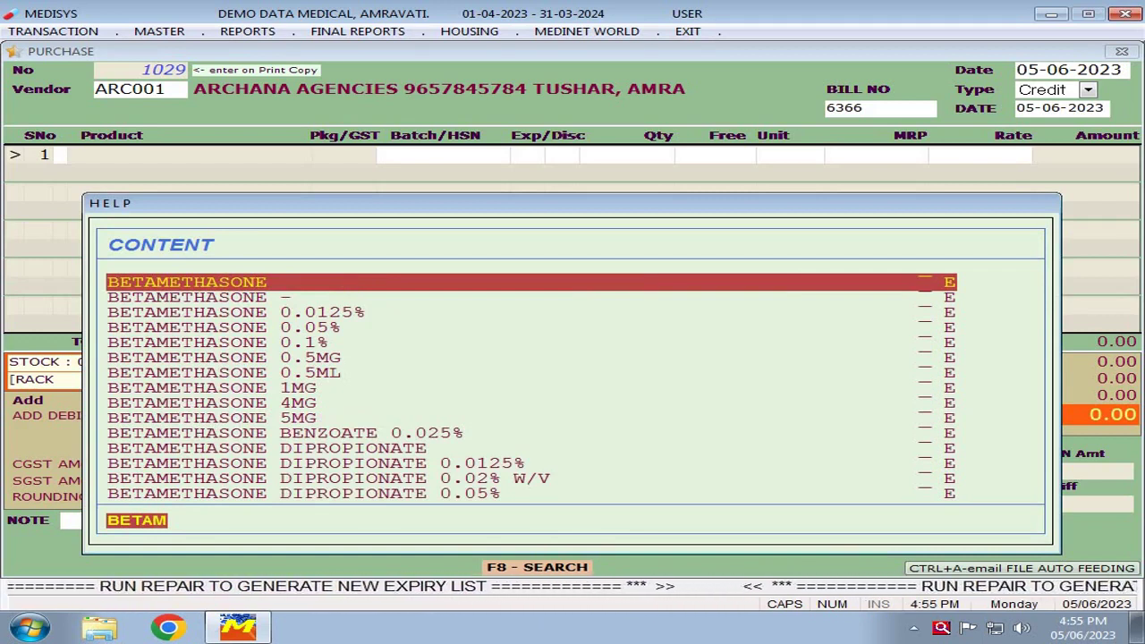
key("Down")
key("Down")
key("Down")
key("Down")
key("Down")
key("Down")
key("Down")
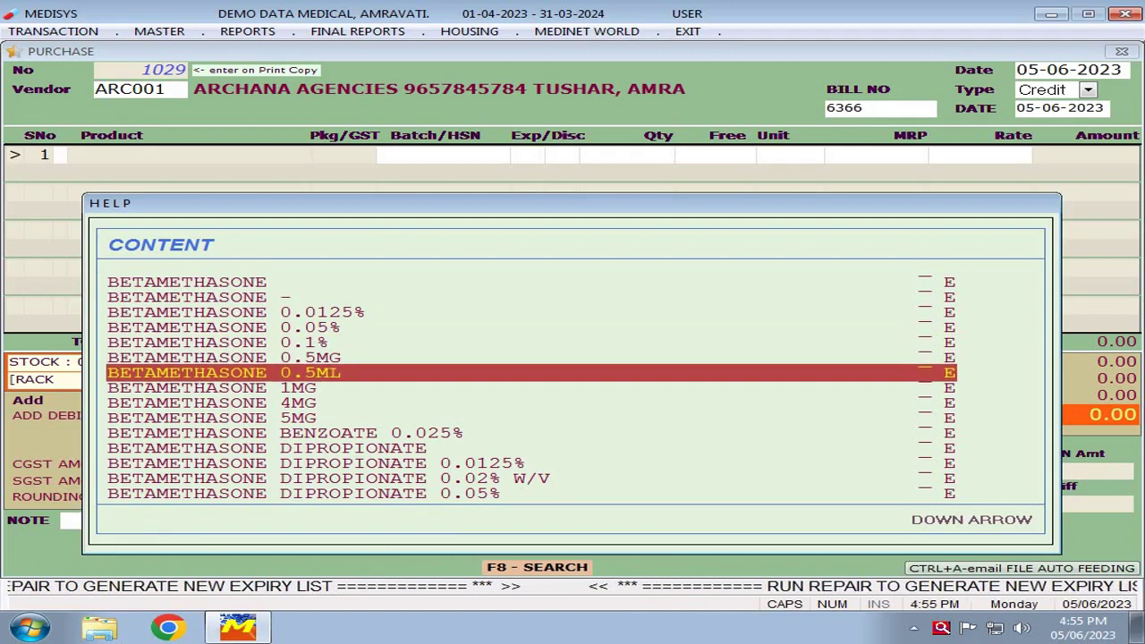
key("Return")
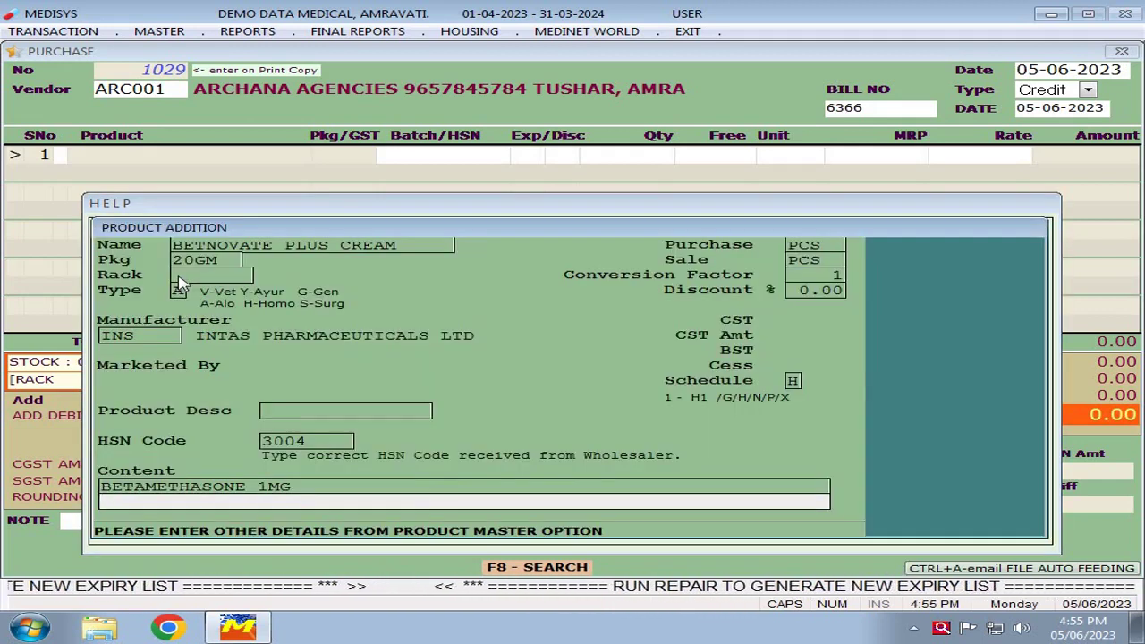
key("Return")
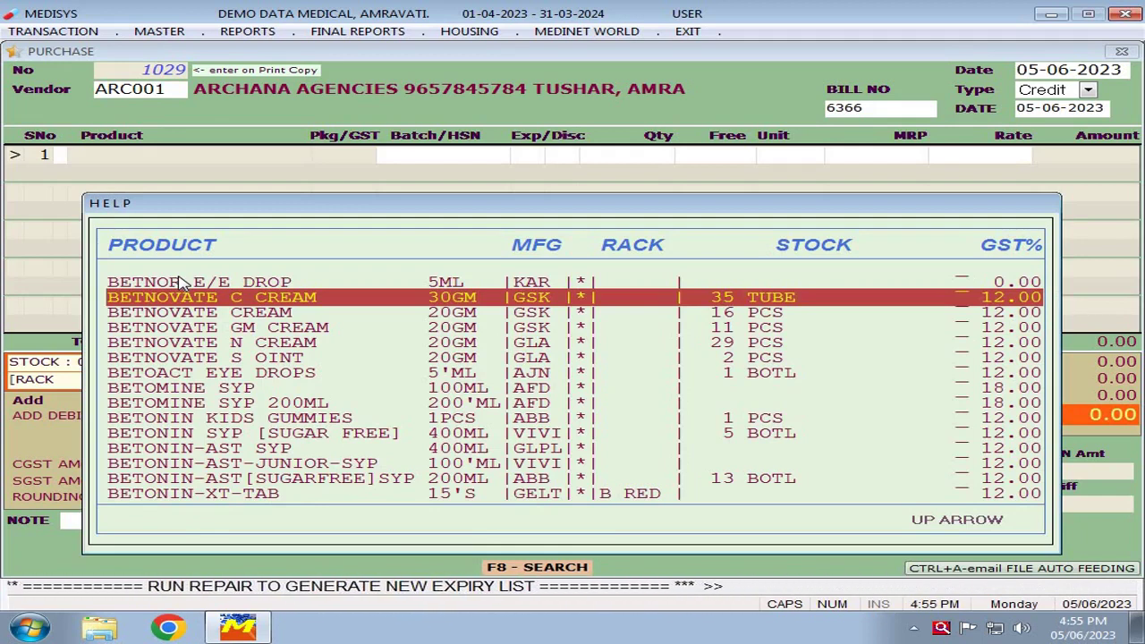
key("Return")
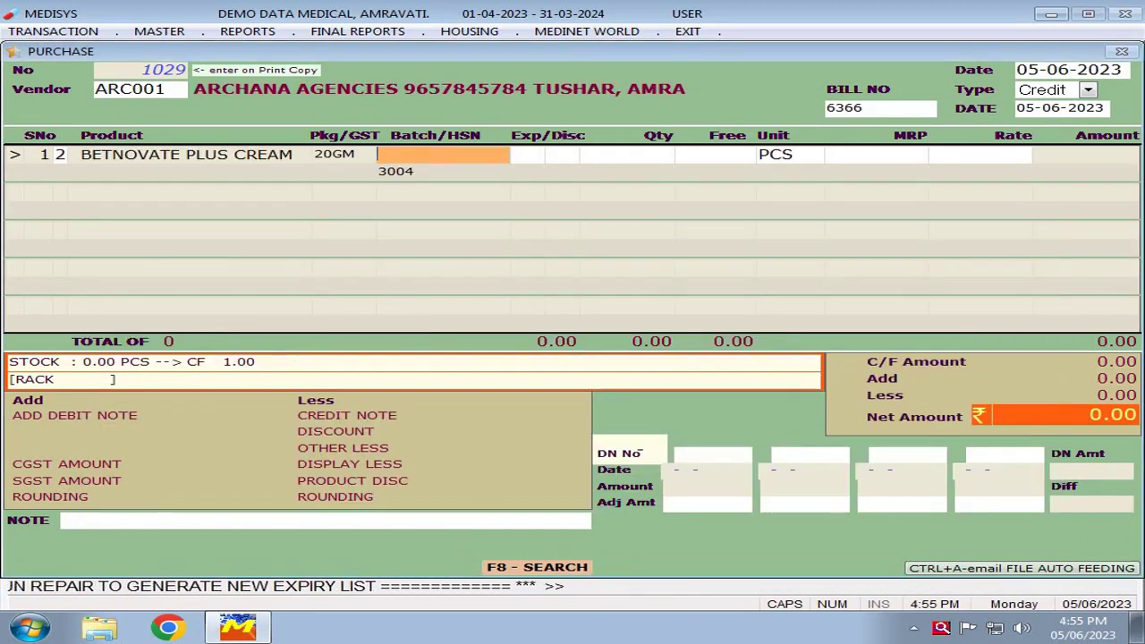